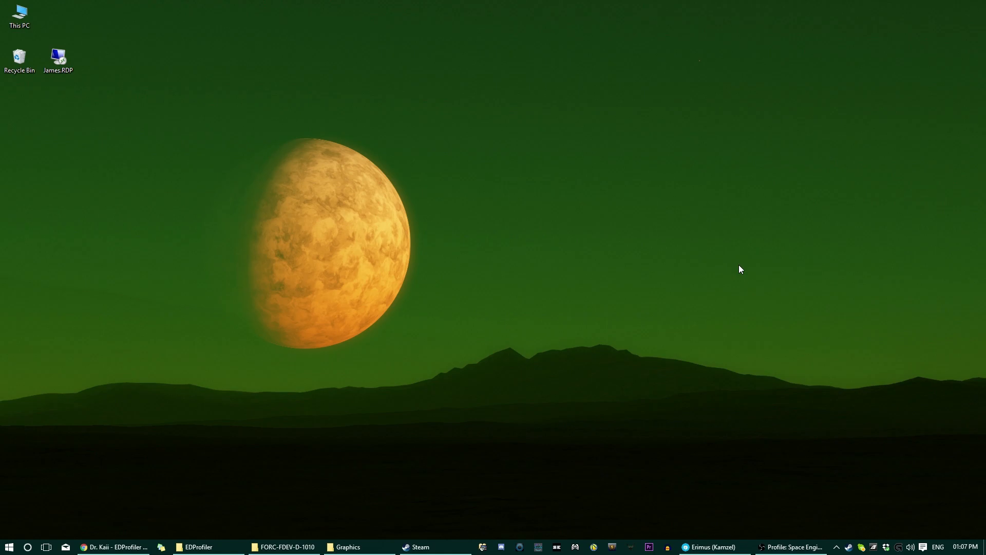
{"action": "left_click", "coordinate": [116, 548]}
{"action": "scroll", "coordinate": [152, 382], "scroll_direction": "up", "scroll_amount": 5}
{"action": "scroll", "coordinate": [152, 382], "scroll_direction": "up", "scroll_amount": 3}
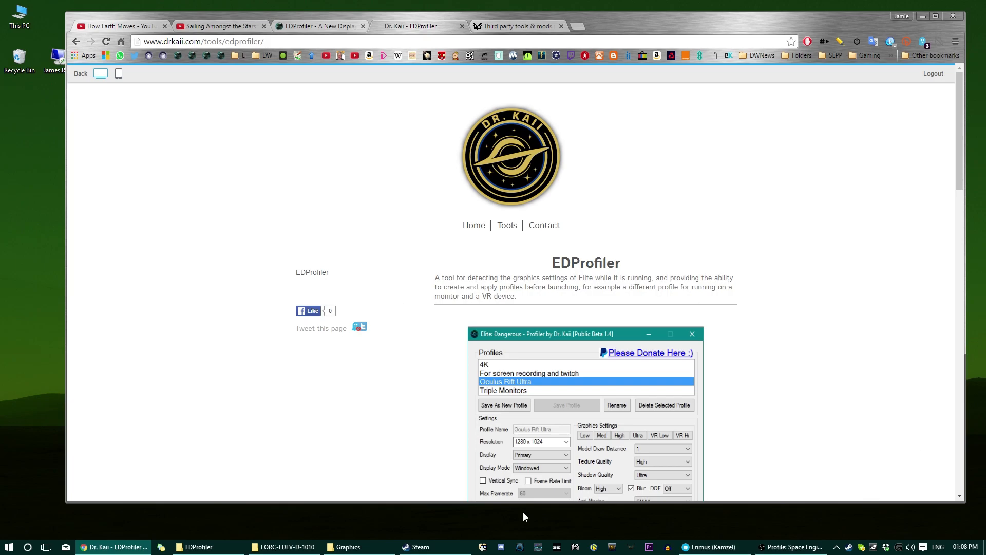
{"action": "scroll", "coordinate": [229, 359], "scroll_direction": "down", "scroll_amount": 3}
{"action": "scroll", "coordinate": [309, 308], "scroll_direction": "down", "scroll_amount": 3}
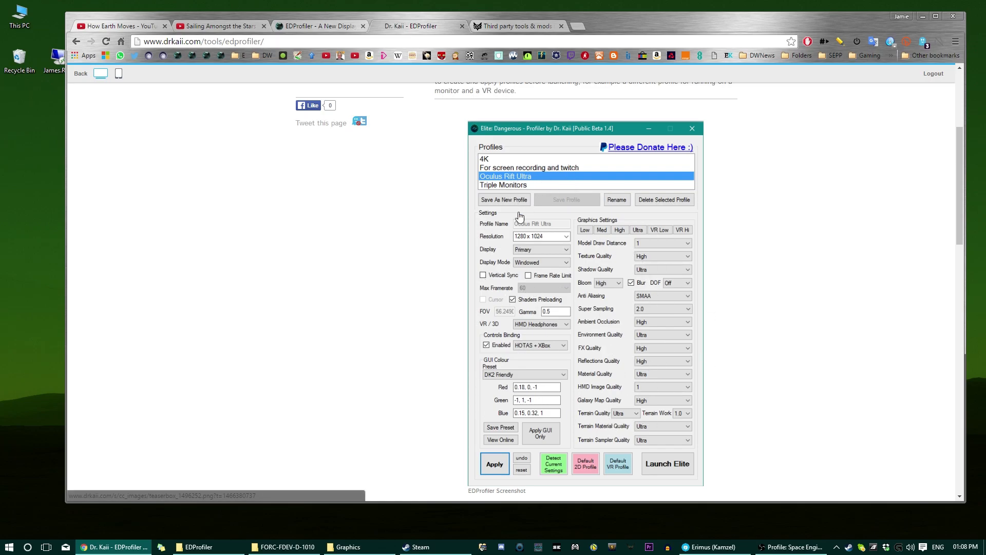
{"action": "scroll", "coordinate": [575, 324], "scroll_direction": "down", "scroll_amount": 1}
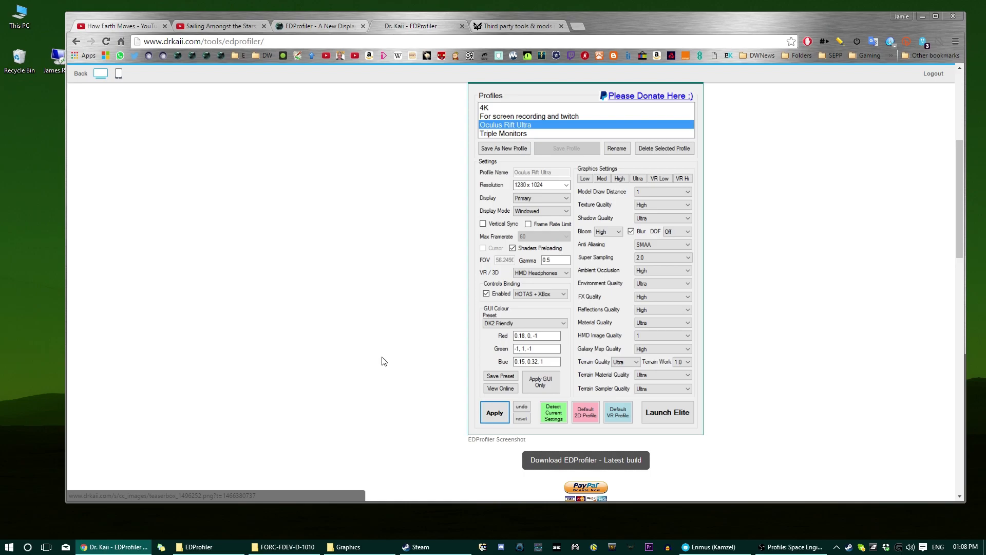
{"action": "scroll", "coordinate": [540, 308], "scroll_direction": "down", "scroll_amount": 2}
{"action": "scroll", "coordinate": [338, 173], "scroll_direction": "up", "scroll_amount": 5}
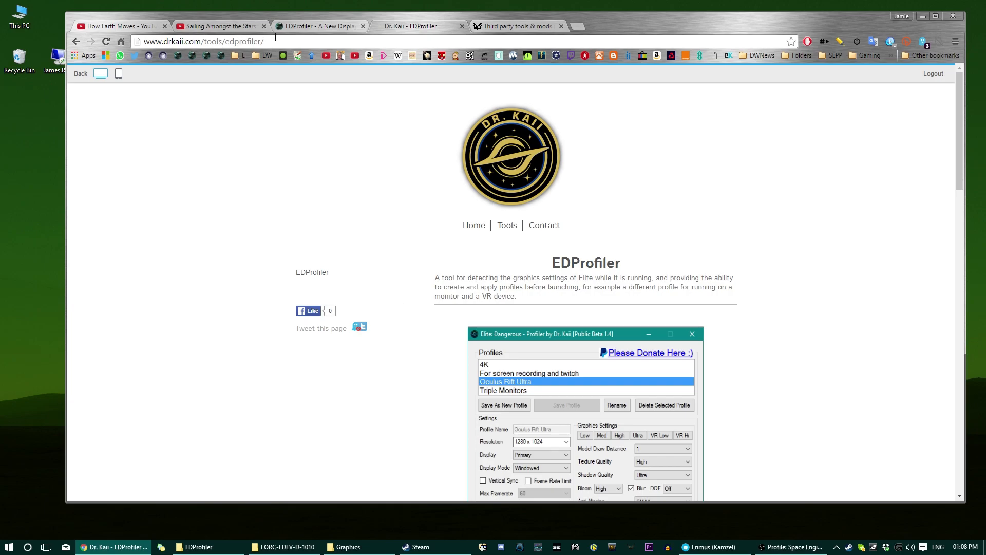
{"action": "scroll", "coordinate": [319, 209], "scroll_direction": "down", "scroll_amount": 3}
{"action": "scroll", "coordinate": [429, 114], "scroll_direction": "up", "scroll_amount": 2}
{"action": "scroll", "coordinate": [369, 270], "scroll_direction": "up", "scroll_amount": 2}
{"action": "scroll", "coordinate": [393, 259], "scroll_direction": "down", "scroll_amount": 3}
{"action": "scroll", "coordinate": [392, 327], "scroll_direction": "down", "scroll_amount": 3}
{"action": "scroll", "coordinate": [392, 328], "scroll_direction": "down", "scroll_amount": 4}
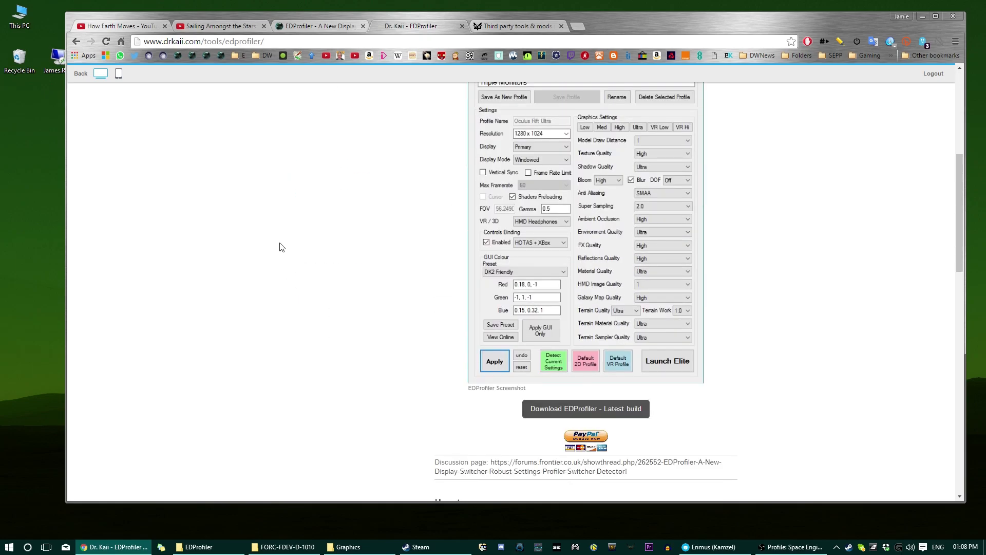
{"action": "scroll", "coordinate": [281, 246], "scroll_direction": "down", "scroll_amount": 1}
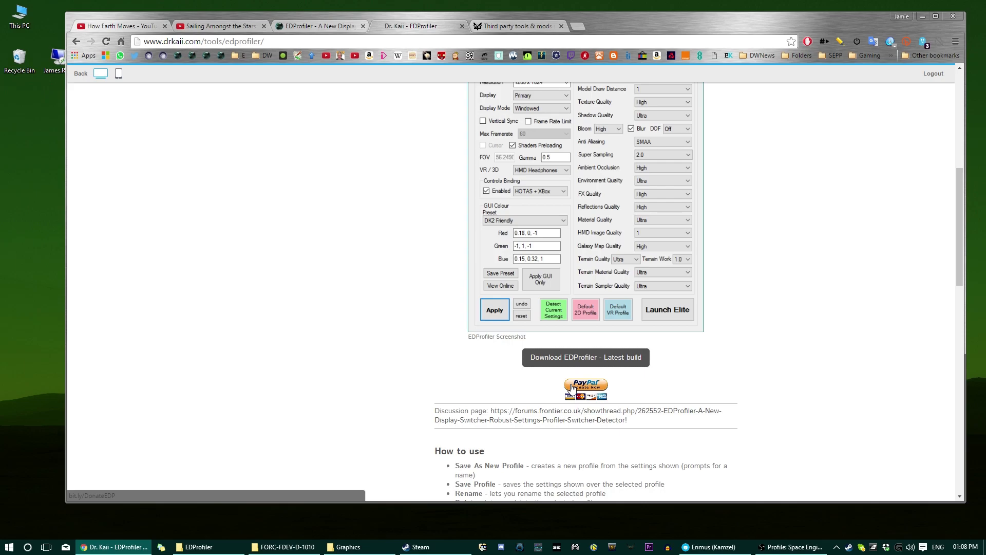
{"action": "scroll", "coordinate": [587, 362], "scroll_direction": "up", "scroll_amount": 2}
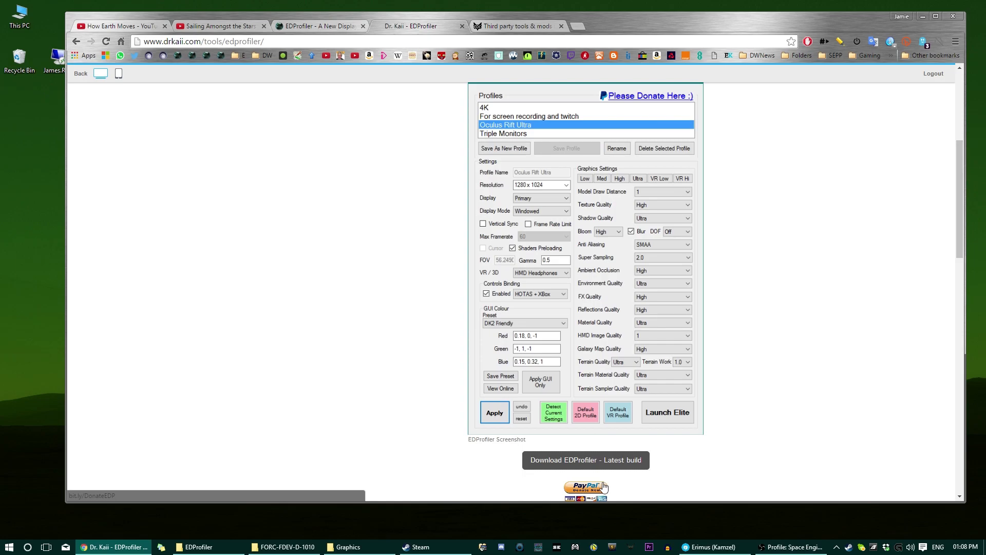
Download the EDProfiler setup file from drkaii.com and run it
{"action": "left_click", "coordinate": [585, 459]}
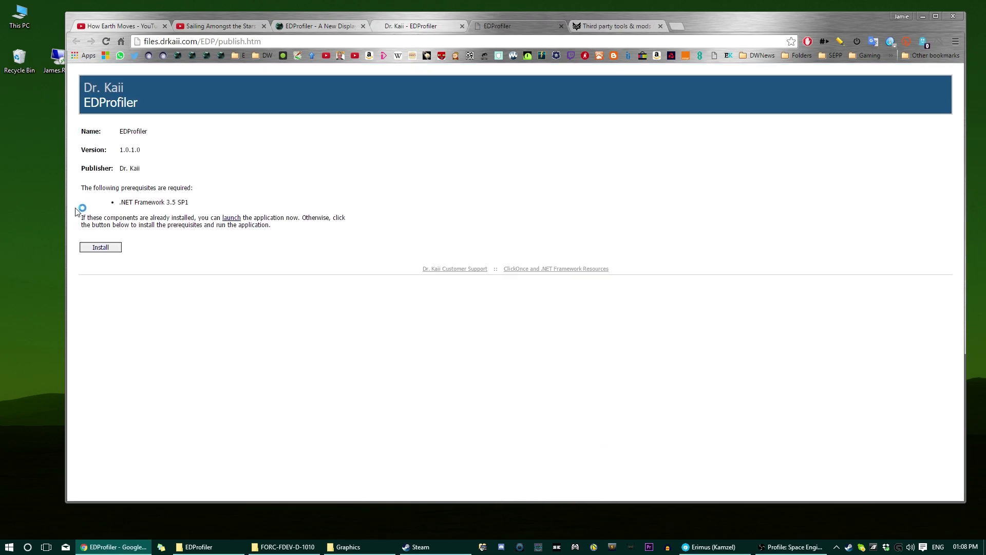
{"action": "left_click", "coordinate": [100, 247]}
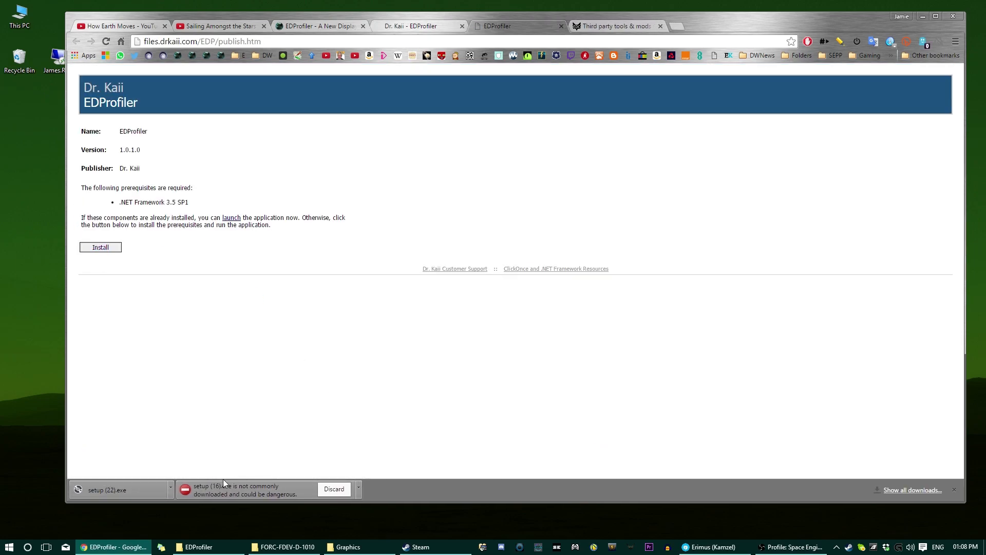
{"action": "left_click", "coordinate": [359, 490]}
{"action": "left_click", "coordinate": [137, 503]}
{"action": "left_click", "coordinate": [123, 490]}
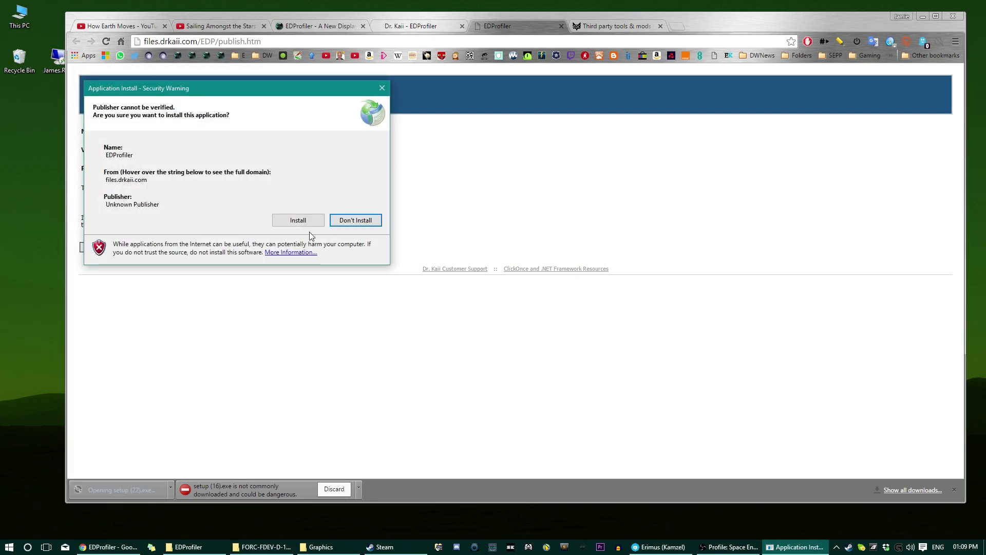
Confirm the install security warning and let SmartScreen run the installer anyway
{"action": "left_click", "coordinate": [296, 219]}
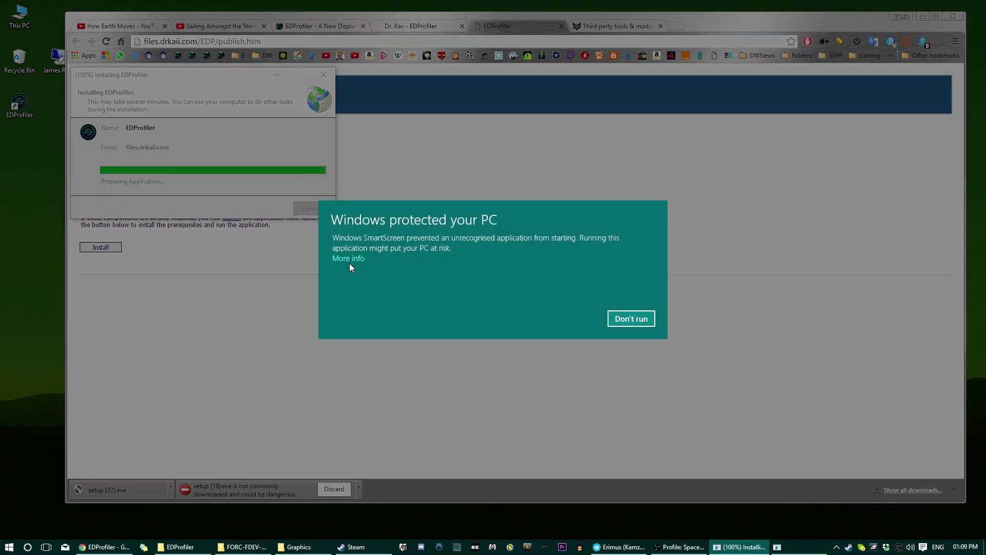
{"action": "left_click", "coordinate": [348, 262]}
{"action": "left_click", "coordinate": [556, 312]}
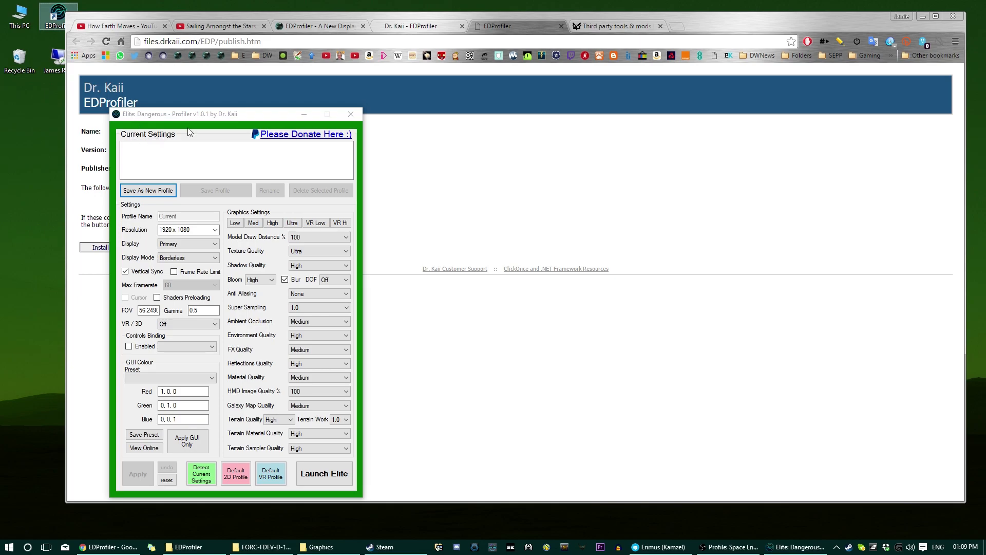
Save the current settings as a new profile named 'Current settings fish fish'
{"action": "left_click", "coordinate": [199, 478]}
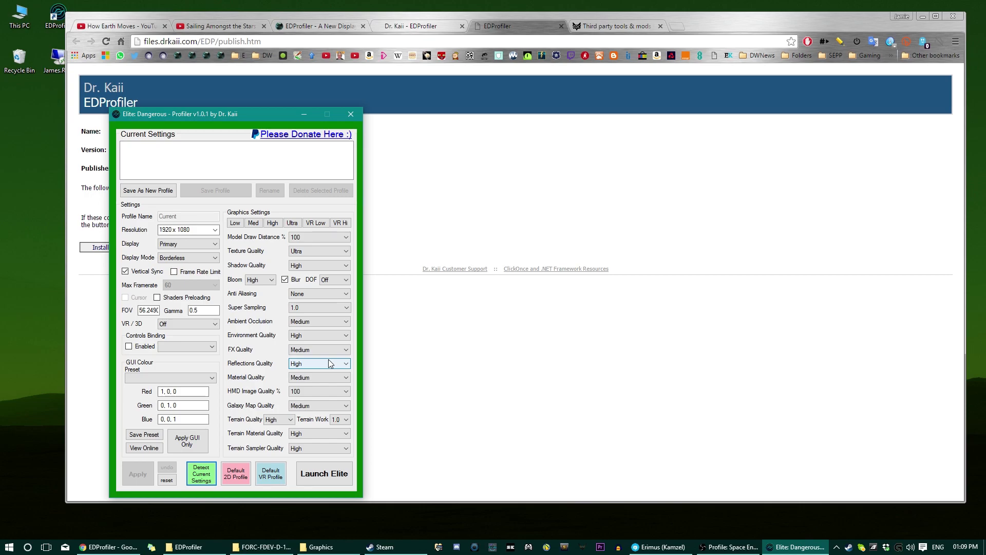
{"action": "left_click", "coordinate": [148, 191]}
{"action": "type", "text": "Current settings fish fish"}
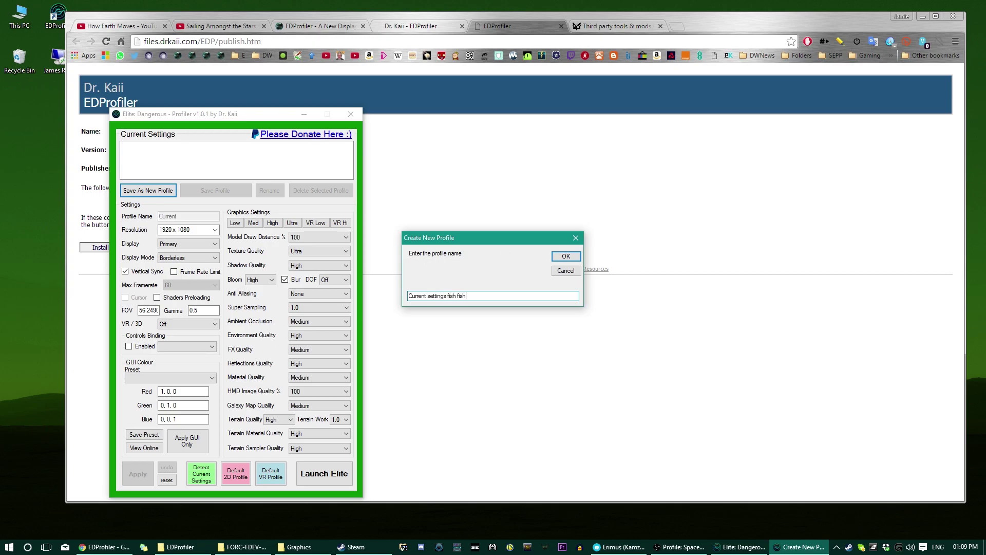
{"action": "key", "text": "Return"}
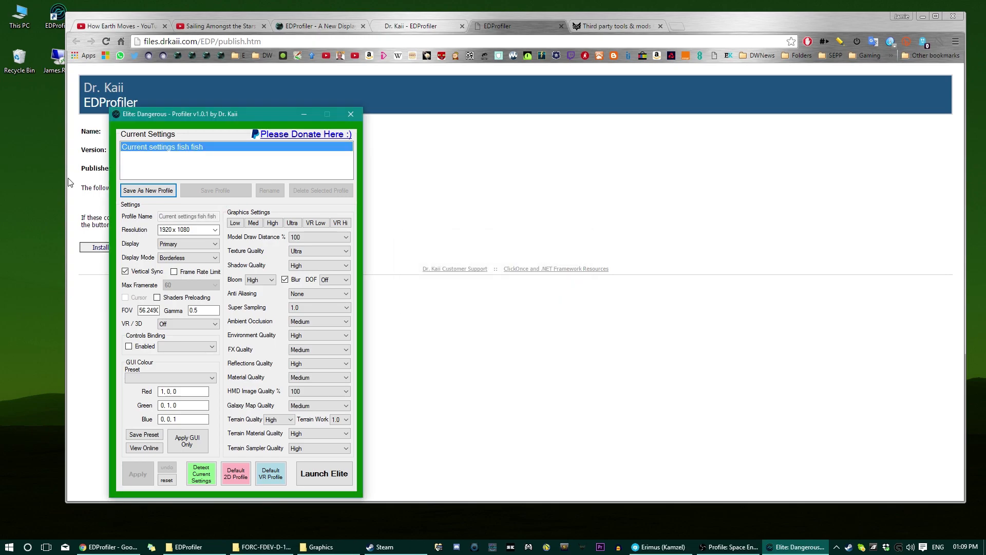
{"action": "scroll", "coordinate": [323, 337], "scroll_direction": "up", "scroll_amount": 2}
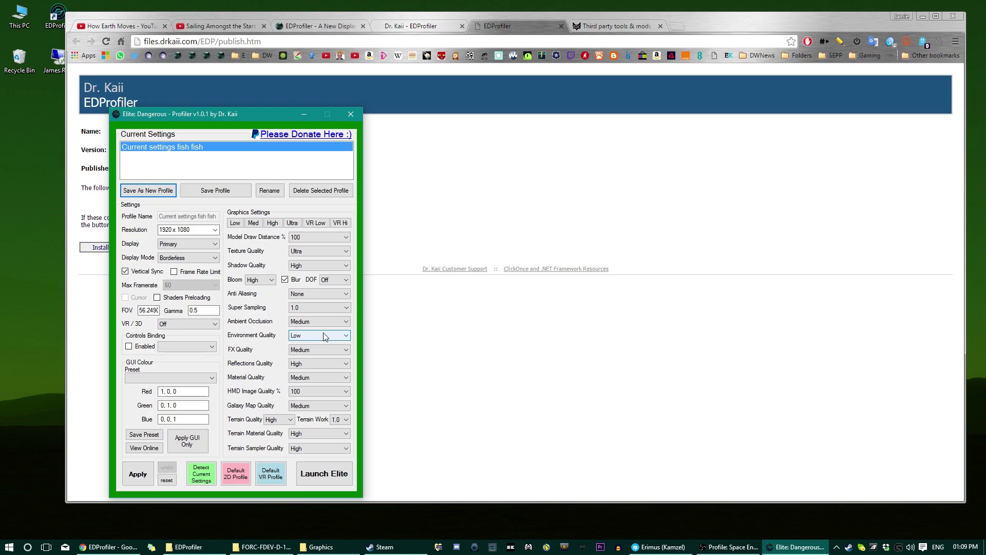
Apply the Low environment quality change and select the saved profile
{"action": "left_click", "coordinate": [138, 473]}
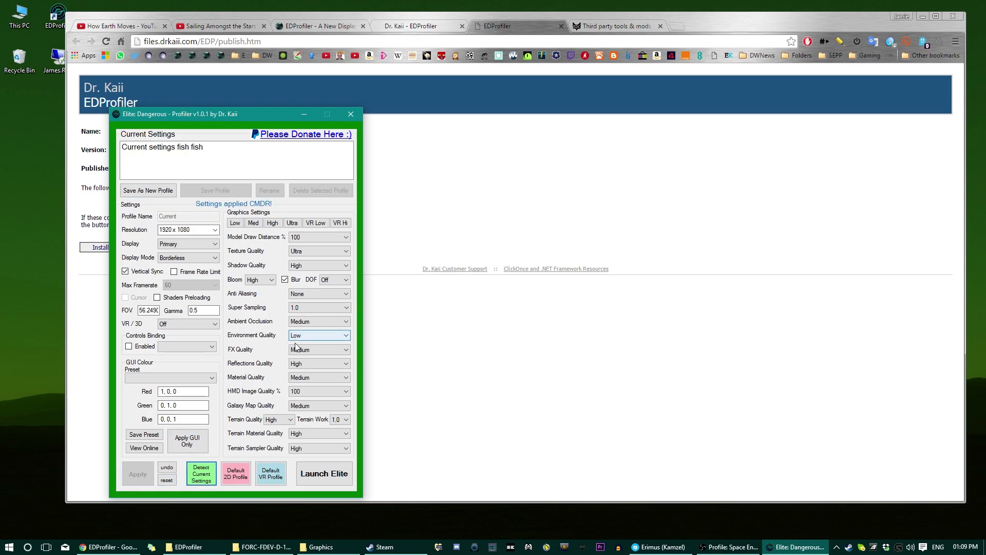
{"action": "left_click", "coordinate": [175, 185]}
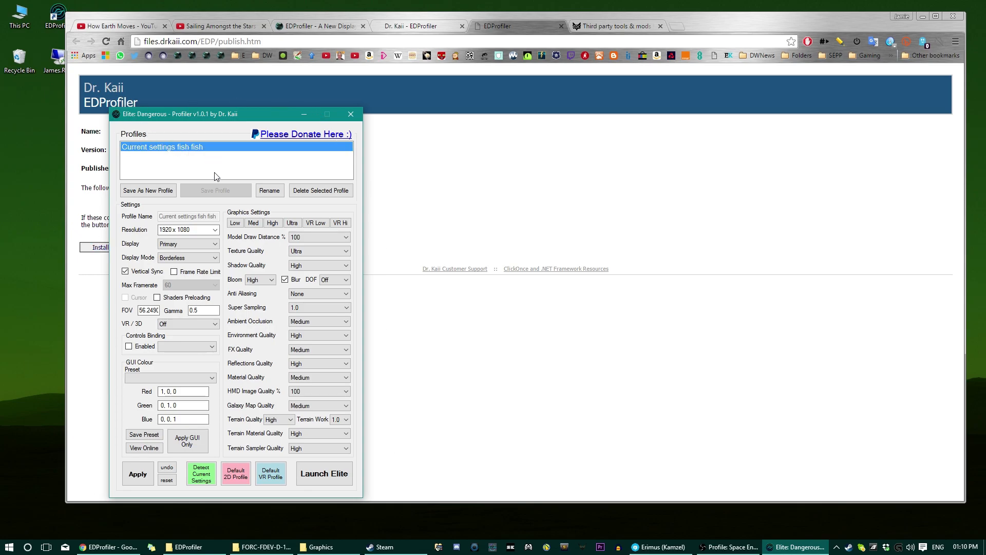
Adjust model draw distance, save it to the profile, redetect settings and keep the profile name
{"action": "left_click", "coordinate": [318, 237]}
{"action": "left_click", "coordinate": [215, 191]}
{"action": "left_click", "coordinate": [200, 473]}
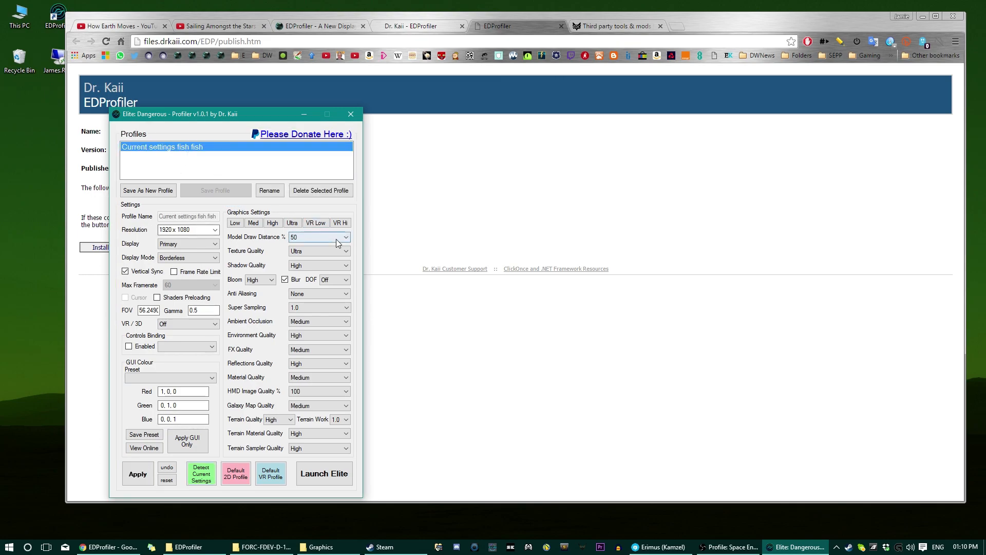
{"action": "left_click", "coordinate": [270, 190]}
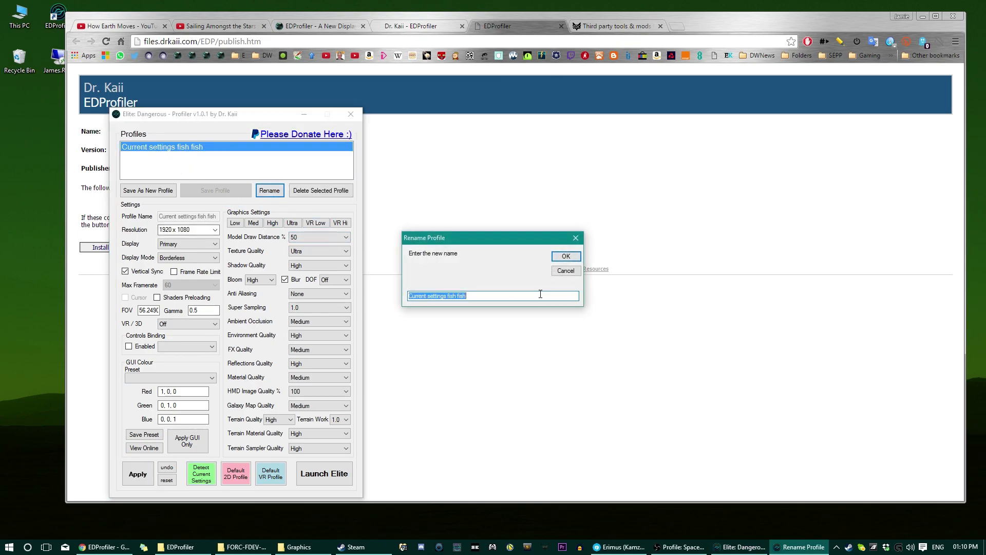
{"action": "key", "text": "Return"}
Delete the 'Current settings fish fish' profile and save a new profile named 'fih fis'
{"action": "left_click", "coordinate": [320, 191]}
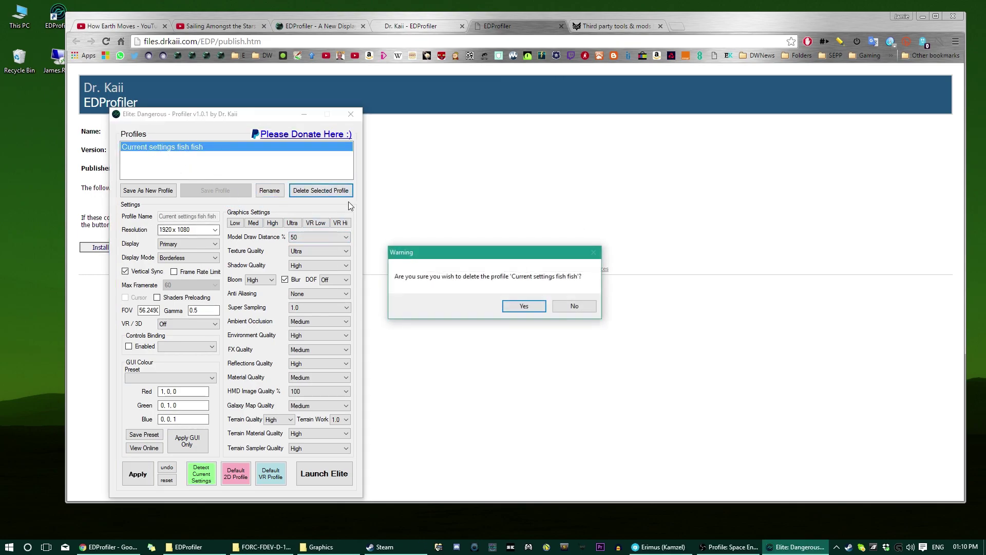
{"action": "left_click", "coordinate": [518, 305]}
{"action": "left_click", "coordinate": [147, 190]}
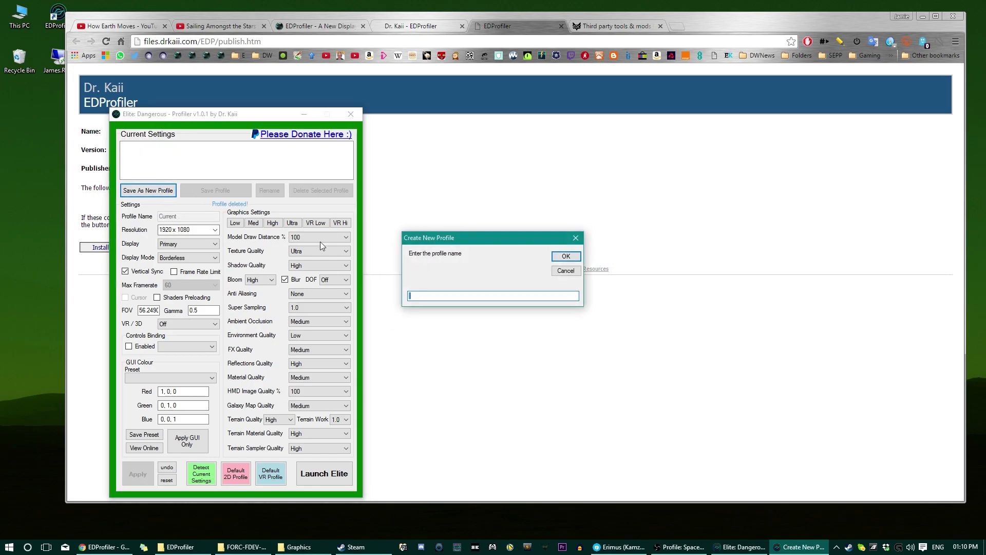
{"action": "type", "text": "fih fis"}
{"action": "key", "text": "Return"}
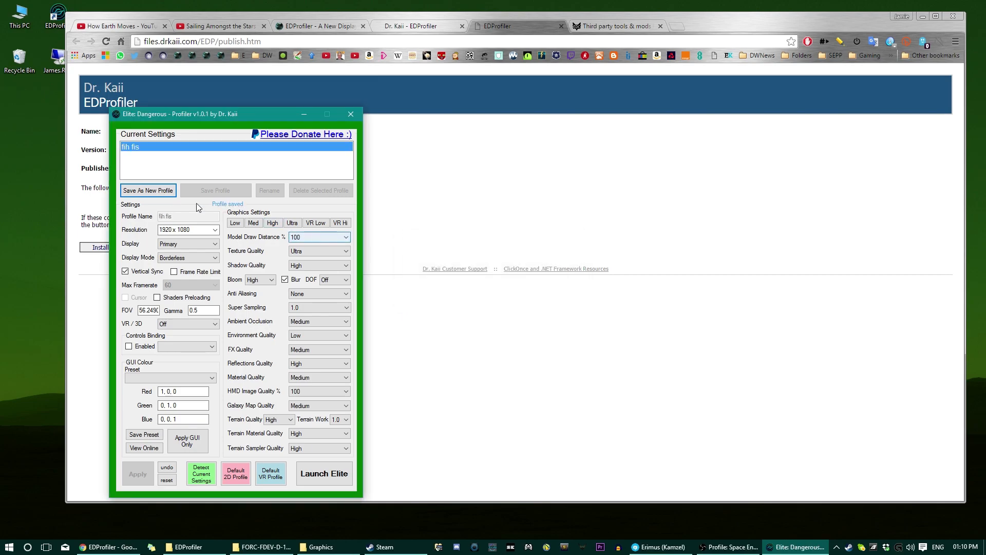
Save a second profile, then rename it to 'James fish fish fish fish fihsh'
{"action": "left_click", "coordinate": [166, 191]}
{"action": "type", "text": "James fish fish fi"}
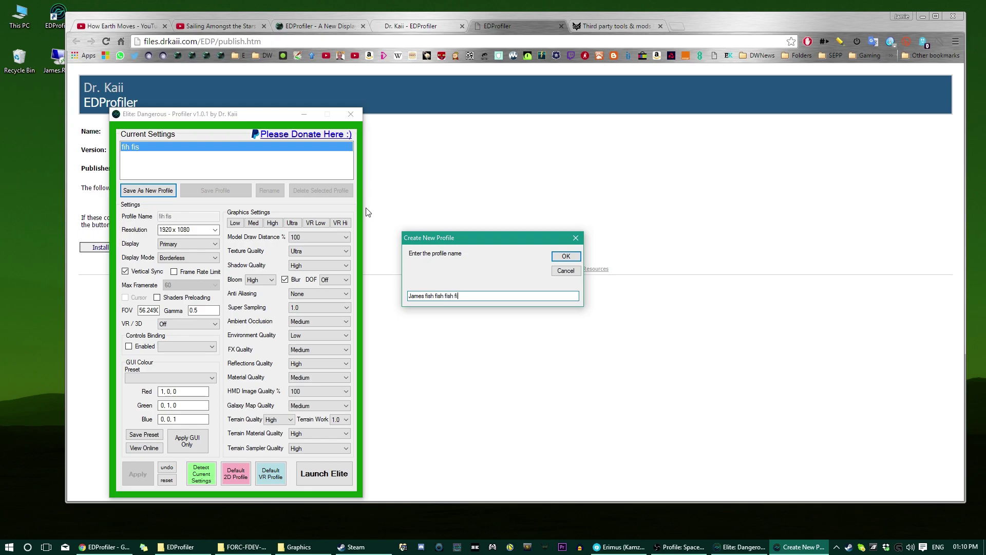
{"action": "type", "text": "sh fi"}
{"action": "key", "text": "Return"}
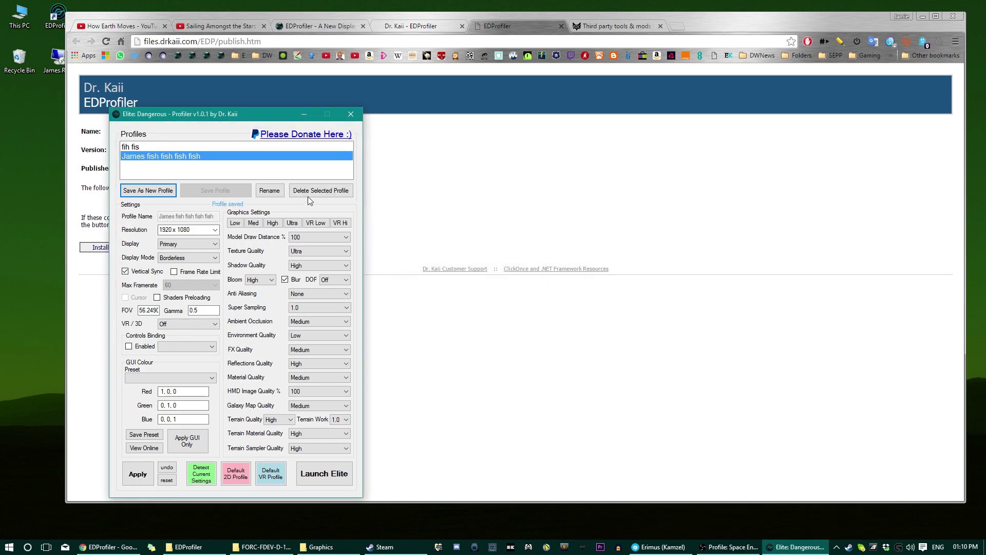
{"action": "left_click", "coordinate": [269, 191]}
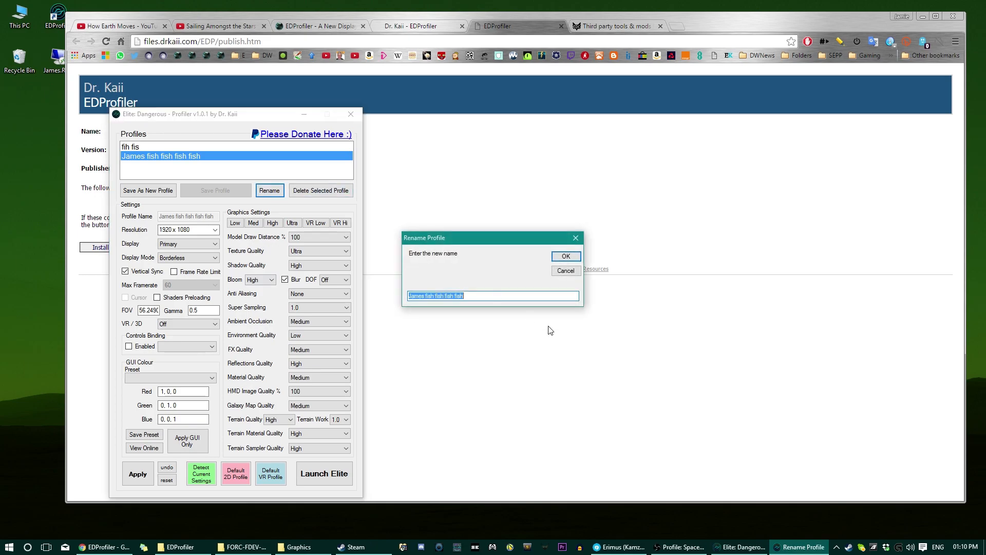
{"action": "key", "text": "End"}
{"action": "key", "text": "Return"}
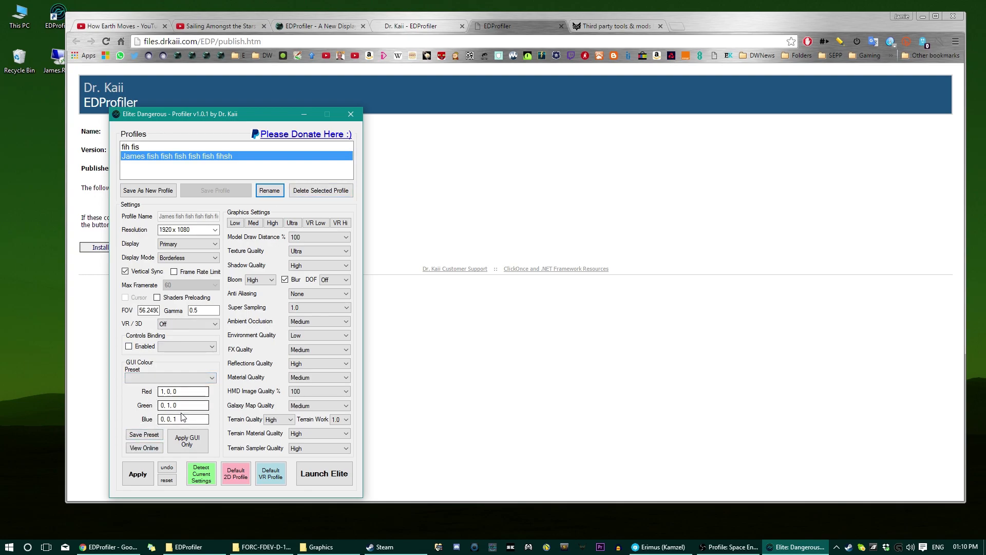
Detect current settings and apply the chosen GUI colour preset to the game GUI only
{"action": "left_click", "coordinate": [211, 378]}
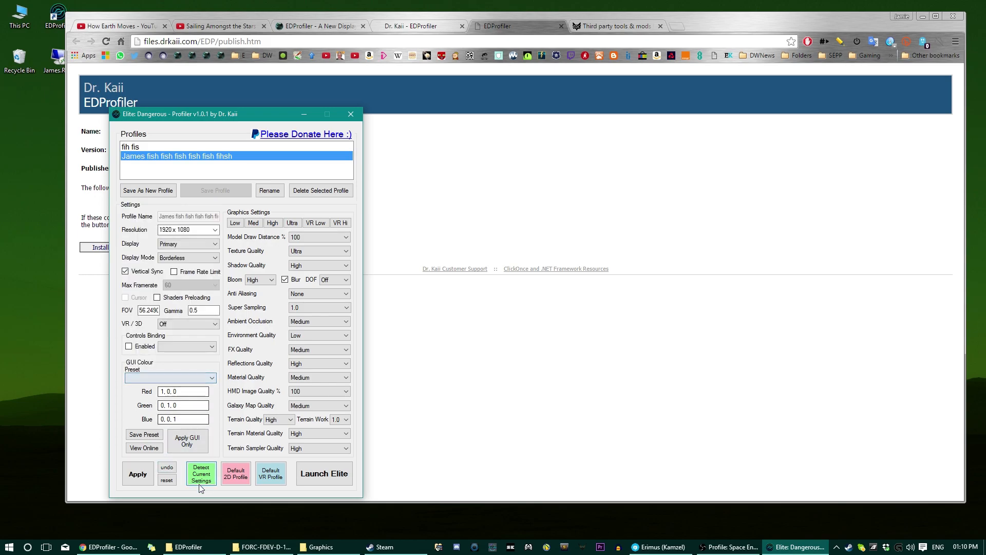
{"action": "left_click", "coordinate": [199, 482]}
{"action": "left_click", "coordinate": [170, 378]}
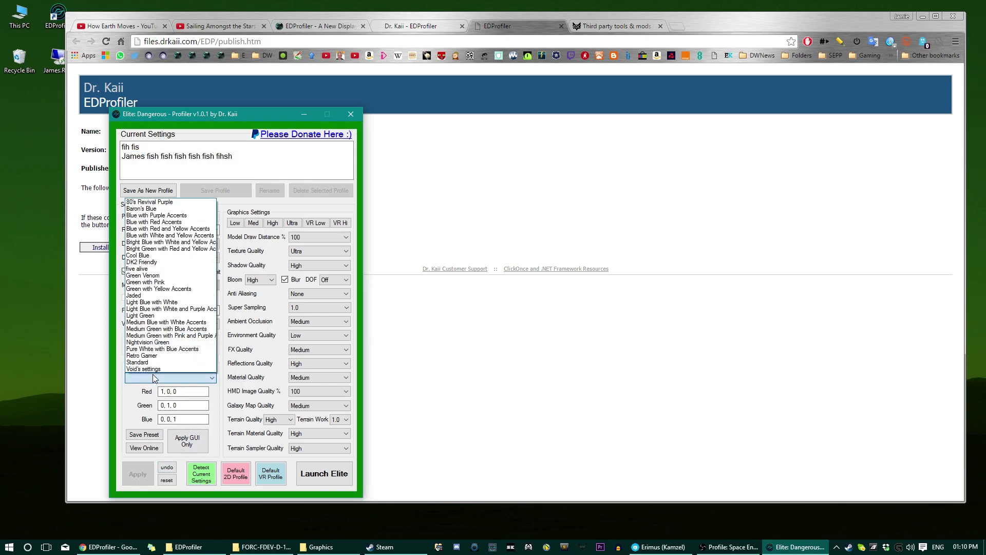
{"action": "left_click", "coordinate": [175, 262]}
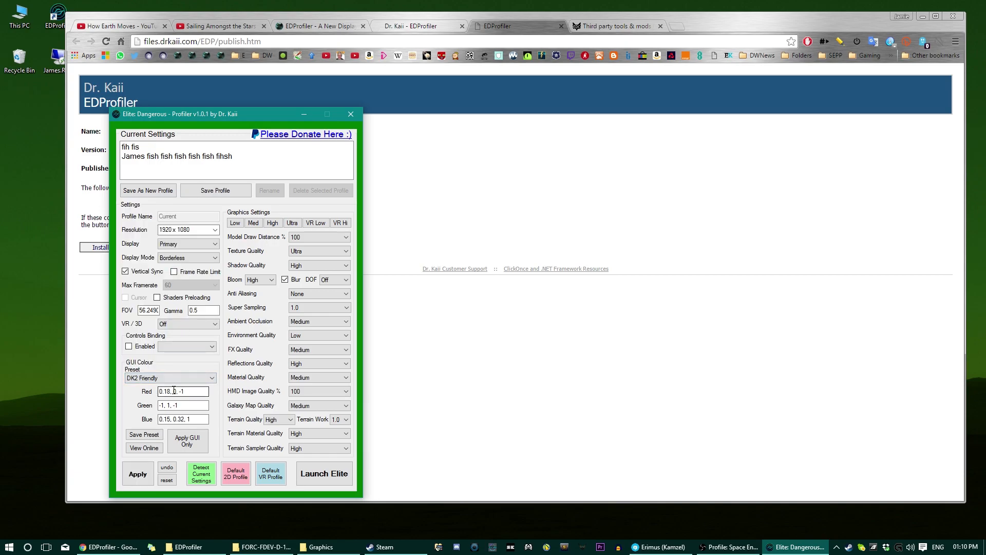
{"action": "left_click", "coordinate": [185, 441]}
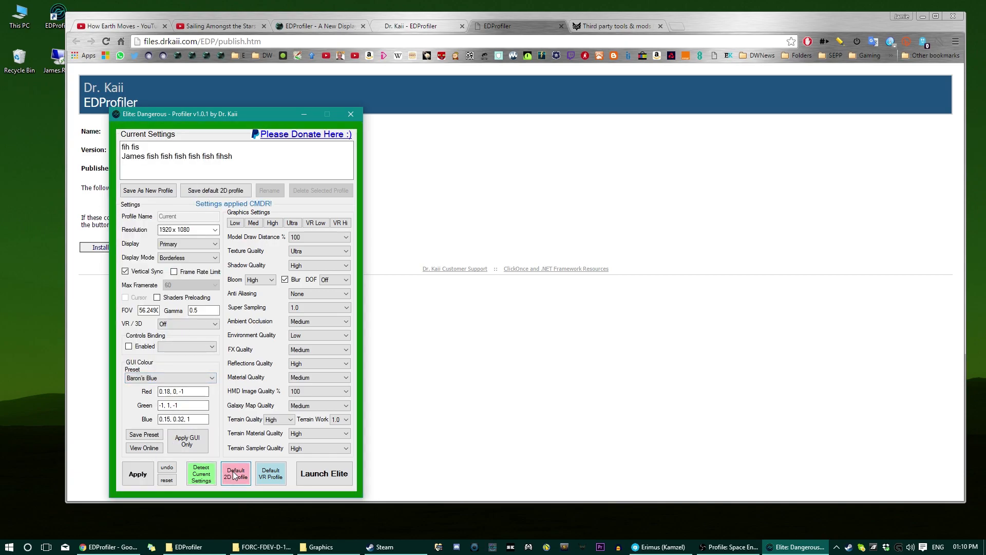
{"action": "left_click", "coordinate": [164, 380]}
{"action": "left_click", "coordinate": [165, 380]}
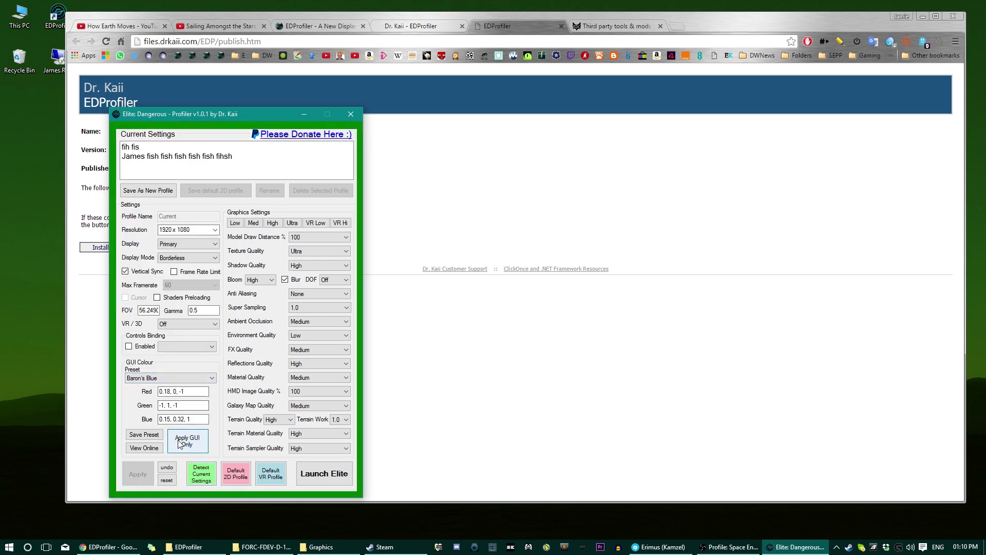
Preview the current colours in the online arkku HUD editor and return to EDProfiler
{"action": "left_click", "coordinate": [145, 449]}
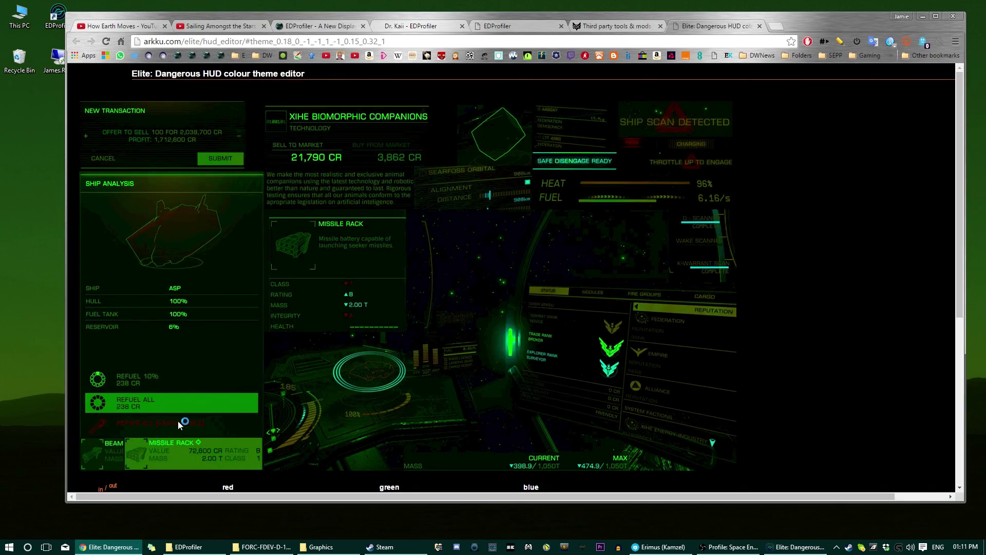
{"action": "key", "text": "alt+Tab"}
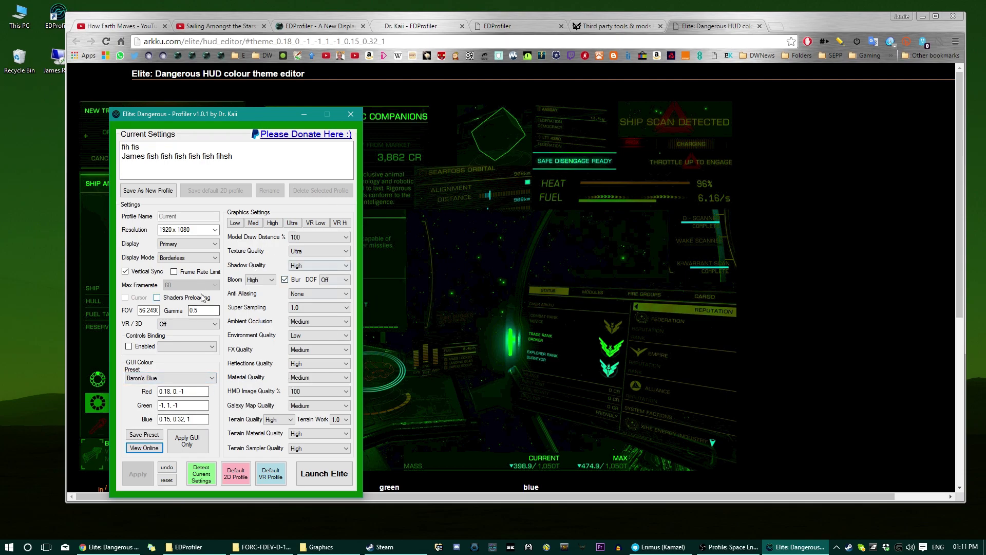
Apply the Jaded GUI colour preset to the game
{"action": "left_click", "coordinate": [193, 377]}
{"action": "left_click", "coordinate": [194, 378]}
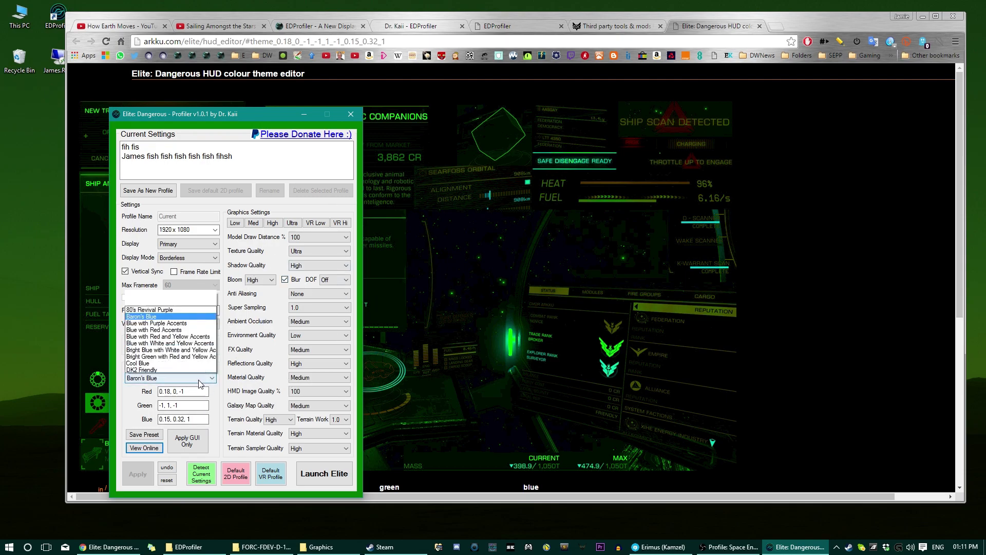
{"action": "left_click", "coordinate": [199, 298]}
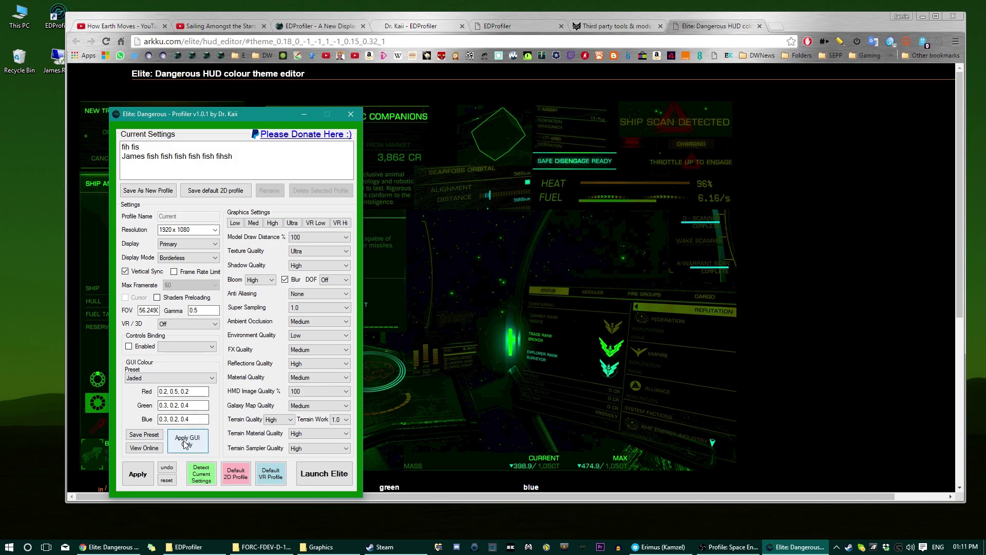
{"action": "left_click", "coordinate": [186, 441]}
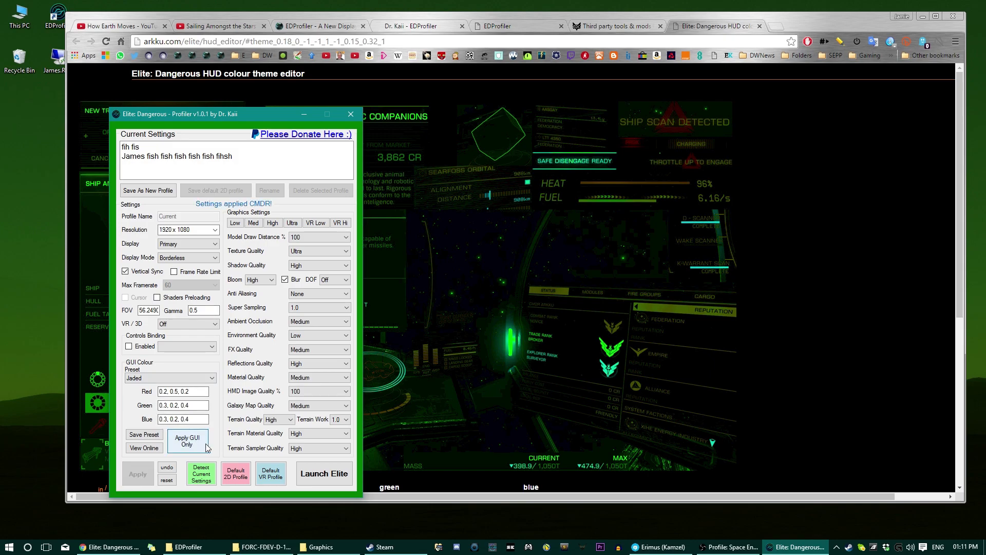
Remove the GUIColour block from GraphicsConfigurationOverride.xml in the game's Graphics folder
{"action": "left_click", "coordinate": [321, 546]}
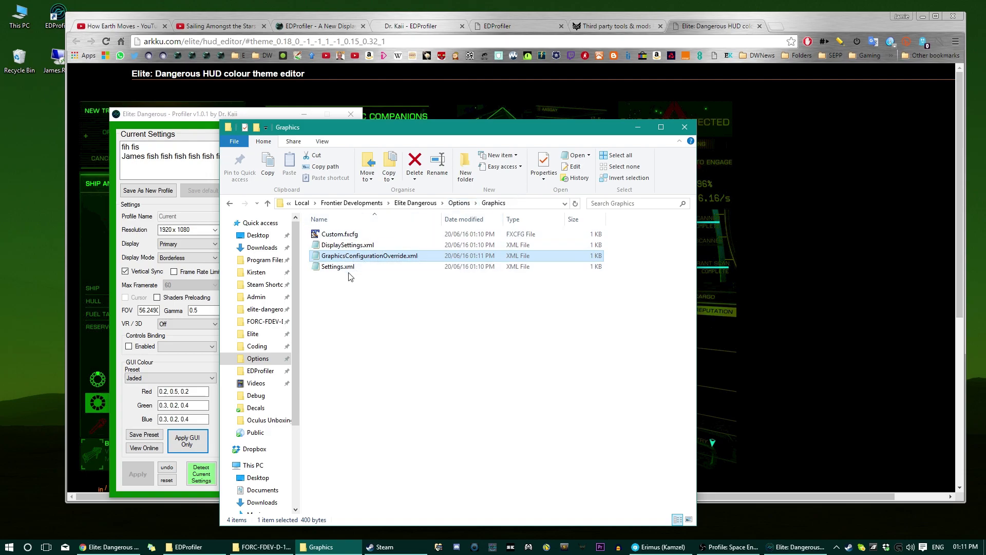
{"action": "double_click", "coordinate": [376, 260]}
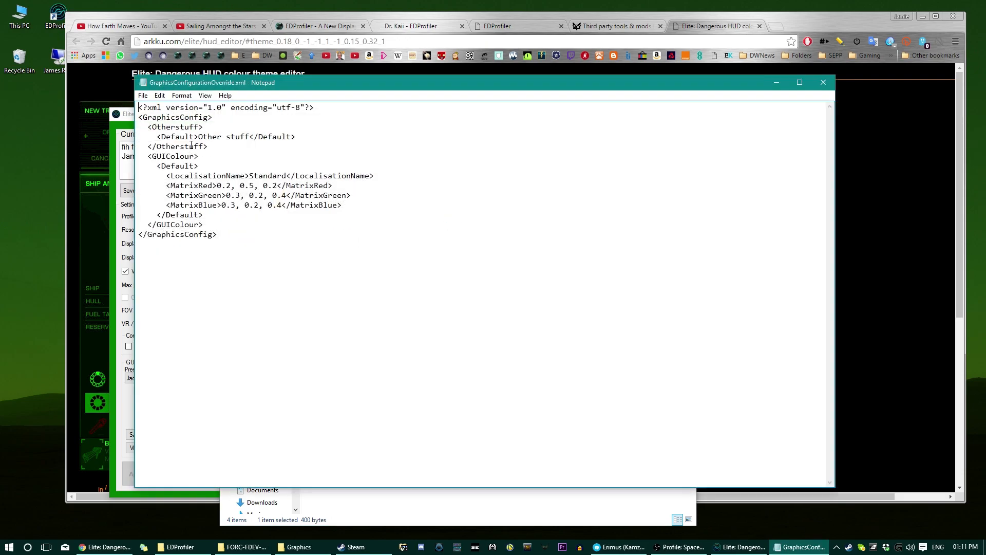
{"action": "left_click_drag", "start_coordinate": [143, 128], "coordinate": [211, 147]}
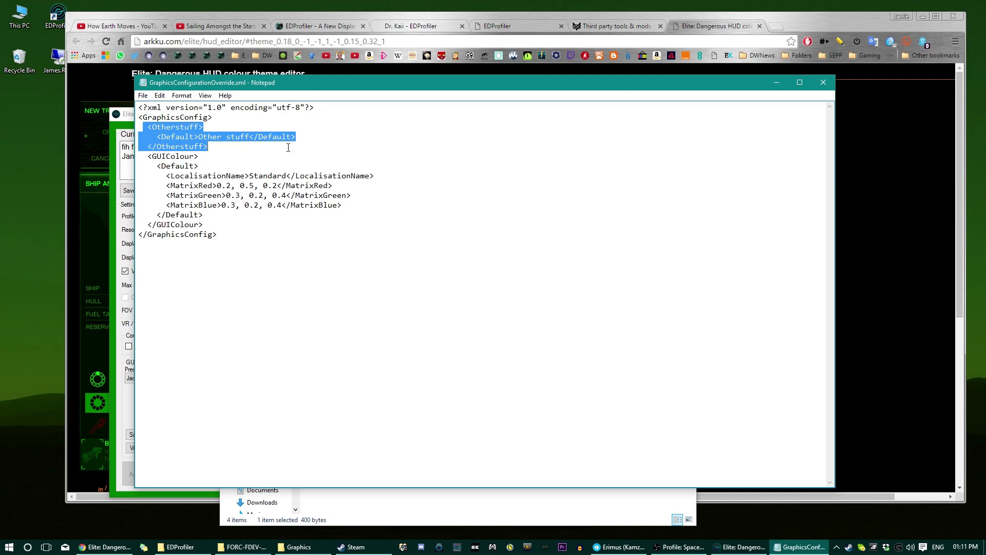
{"action": "left_click_drag", "start_coordinate": [142, 156], "coordinate": [286, 224]}
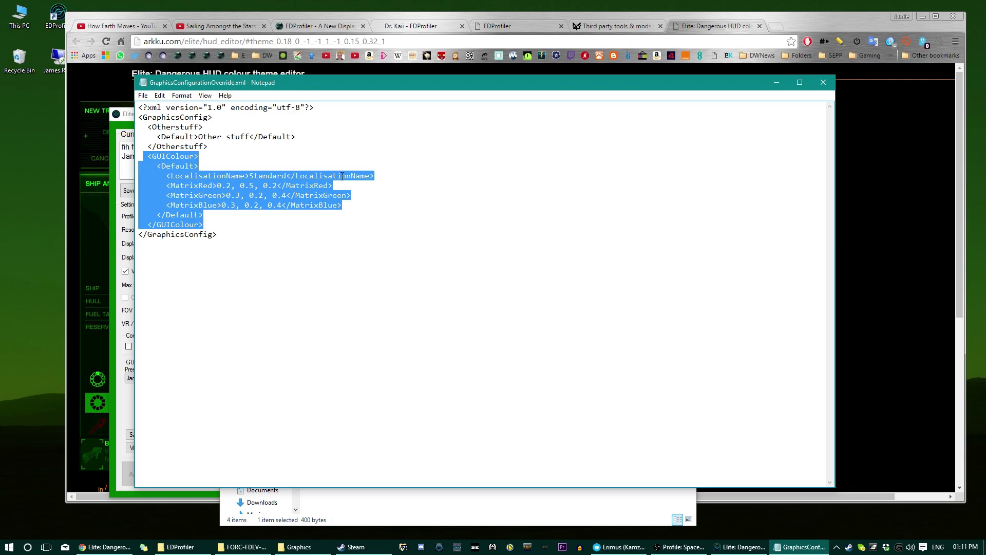
{"action": "key", "text": "Delete"}
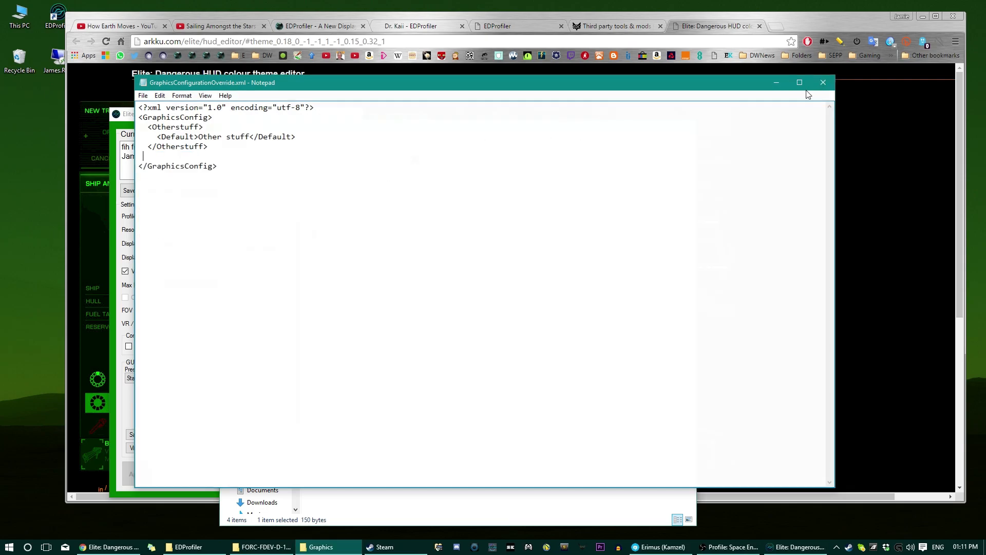
{"action": "left_click", "coordinate": [824, 82]}
{"action": "left_click", "coordinate": [187, 440]}
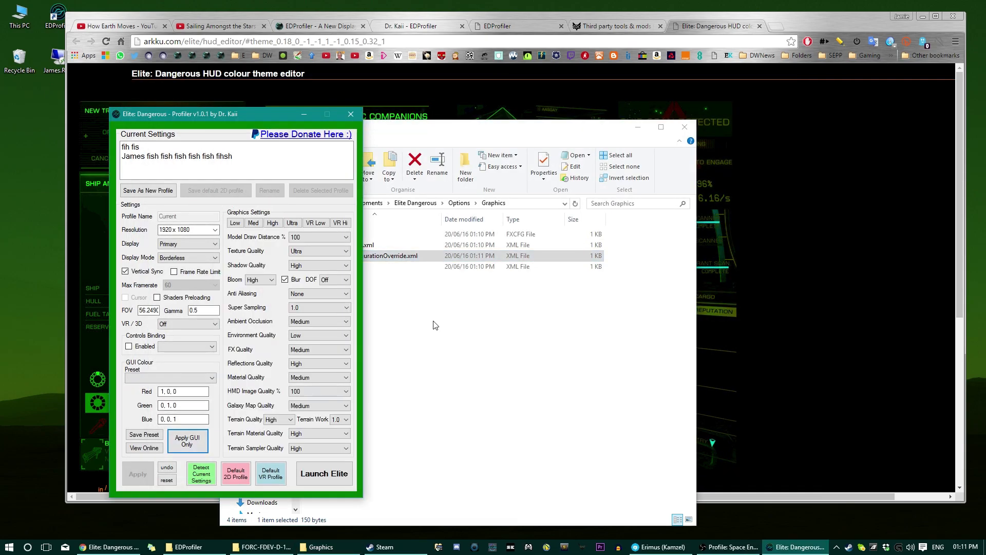
Check the override file, delete it from the folder and apply GUI only so EDProfiler reports it missing
{"action": "left_click", "coordinate": [463, 309]}
{"action": "double_click", "coordinate": [372, 255]}
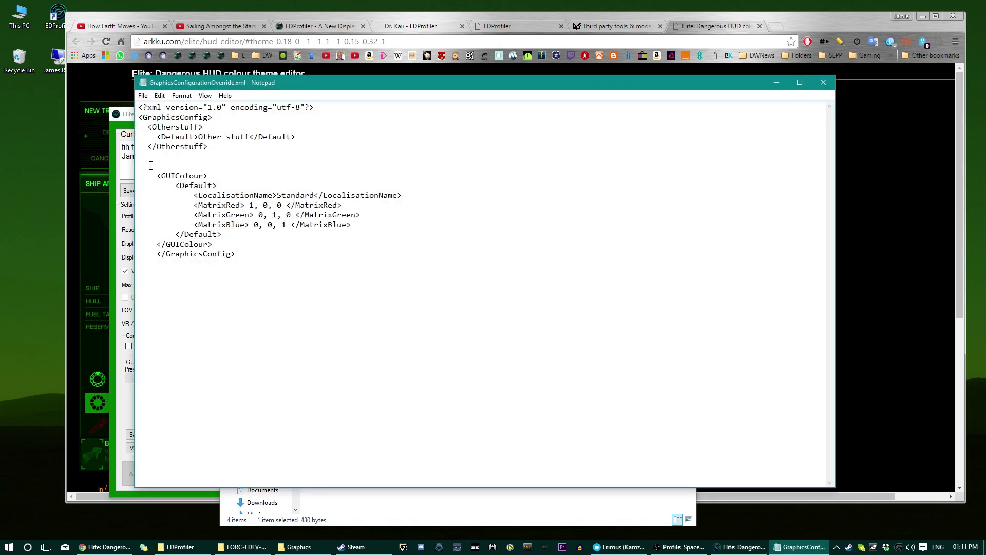
{"action": "left_click", "coordinate": [822, 82]}
{"action": "key", "text": "Delete"}
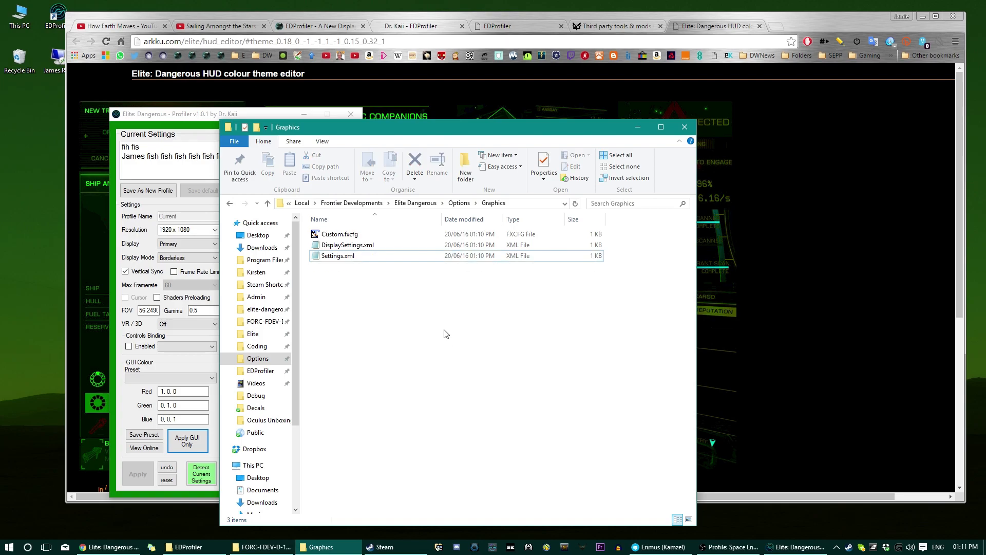
{"action": "left_click", "coordinate": [187, 440]}
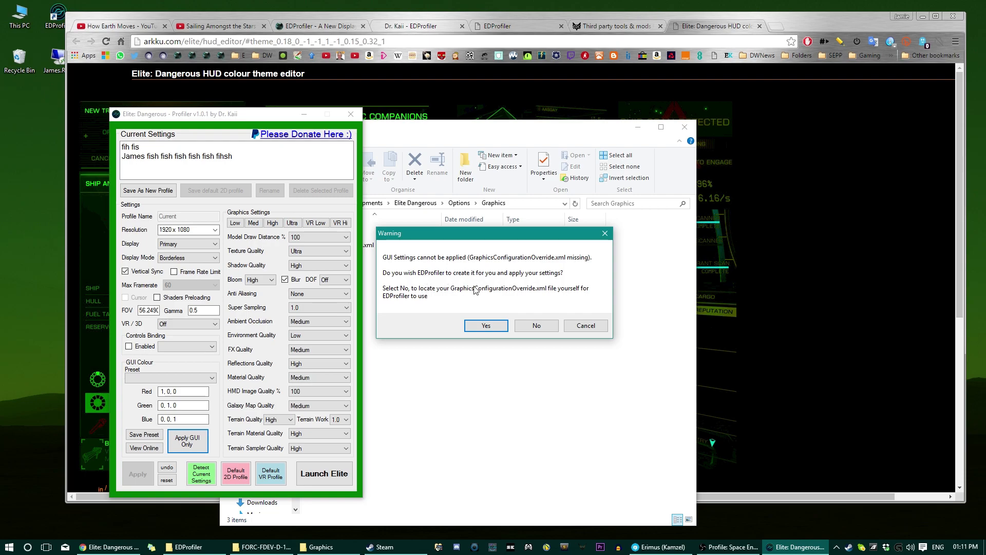
Let EDProfiler recreate GraphicsConfigurationOverride.xml and verify its contents in Notepad
{"action": "left_click", "coordinate": [486, 325]}
{"action": "left_click", "coordinate": [369, 254]}
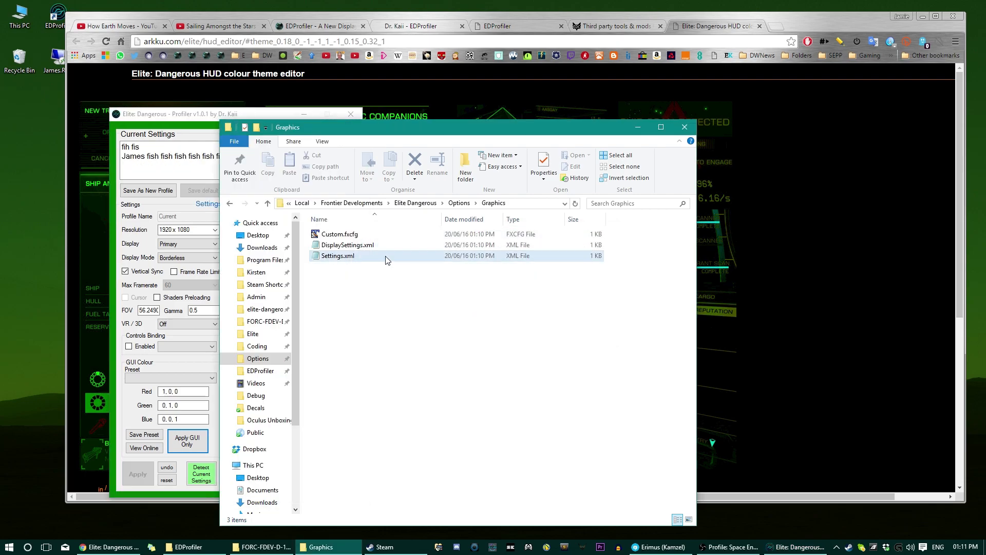
{"action": "double_click", "coordinate": [369, 256]}
{"action": "left_click", "coordinate": [822, 87]}
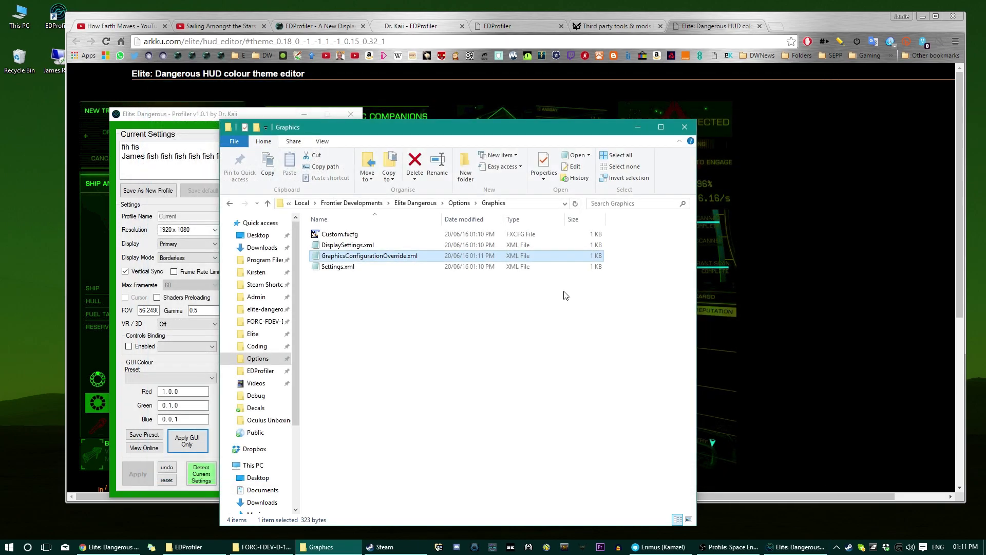
{"action": "left_click_drag", "start_coordinate": [382, 130], "coordinate": [506, 93]}
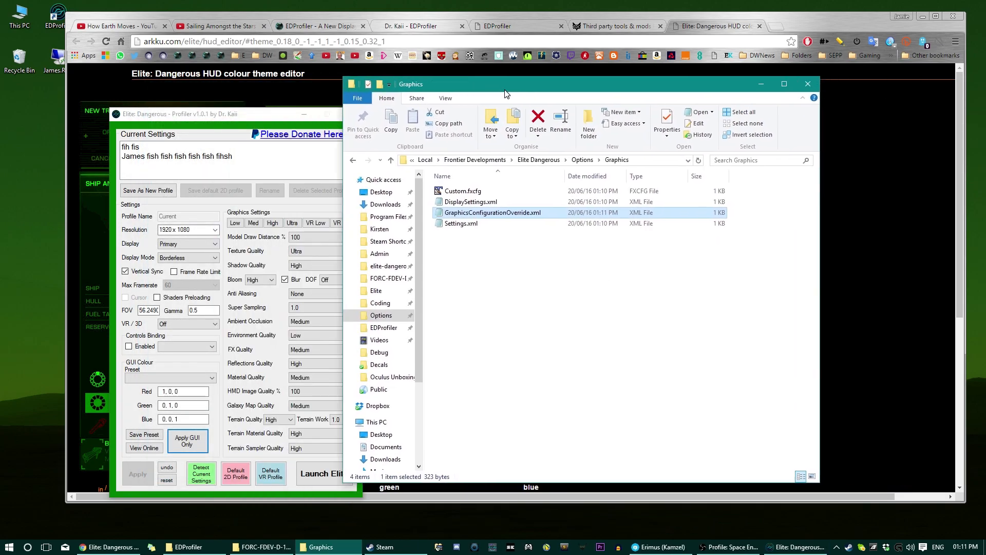
Set GUI red to 1, 0.5, attempt saving it as a preset with a duplicate name, and show the Documents folder
{"action": "left_click", "coordinate": [126, 420]}
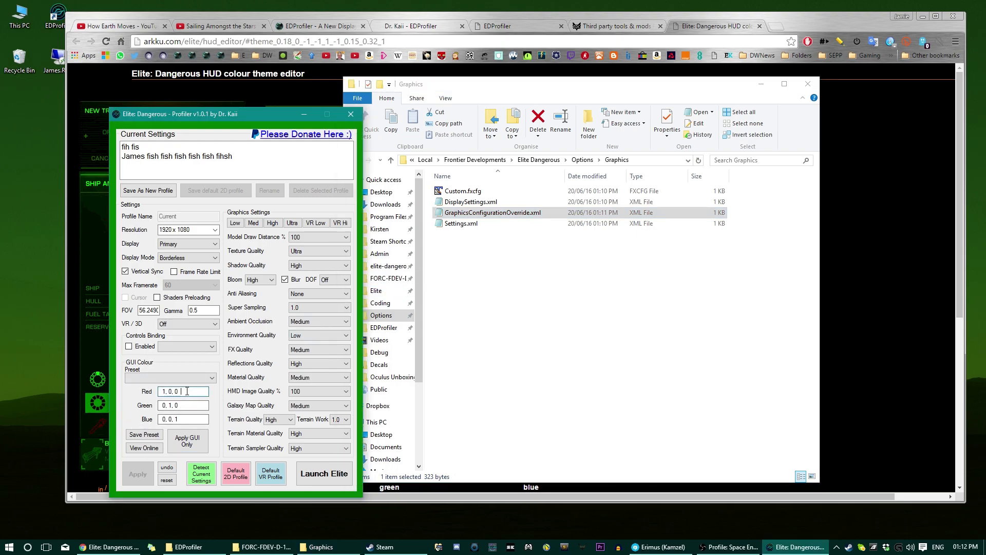
{"action": "type", "text": "56"}
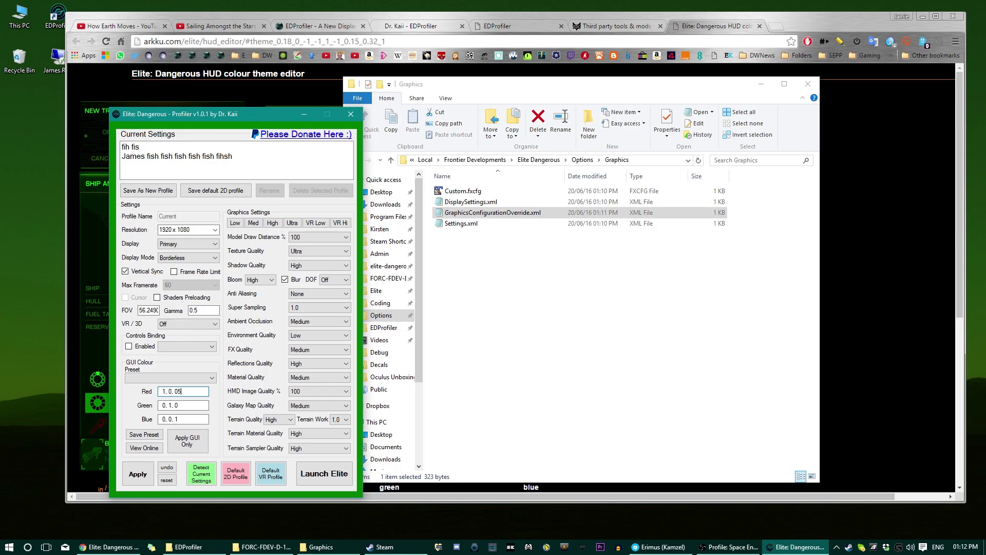
{"action": "left_click", "coordinate": [145, 436]}
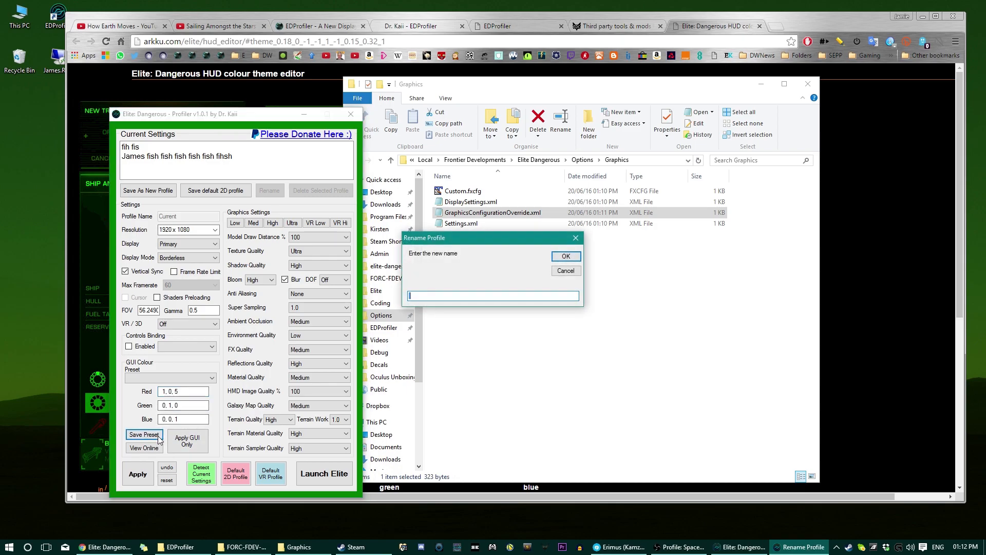
{"action": "type", "text": "five alive"}
{"action": "key", "text": "Return"}
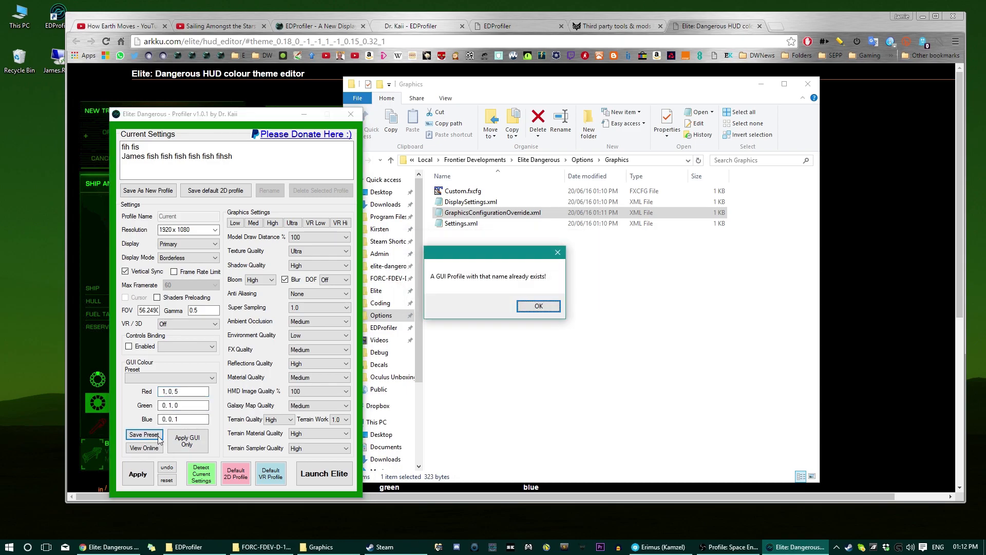
{"action": "left_click", "coordinate": [537, 311]}
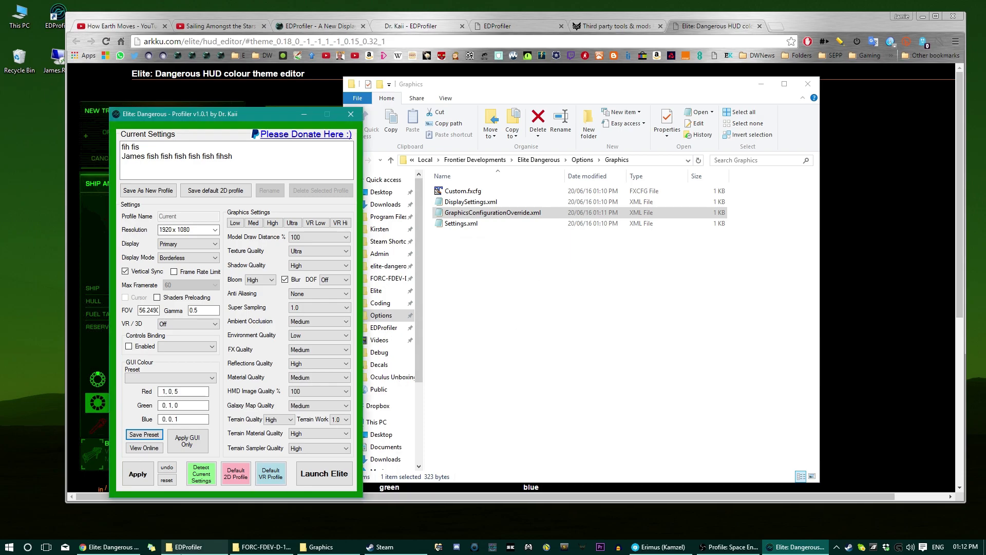
{"action": "left_click", "coordinate": [195, 547]}
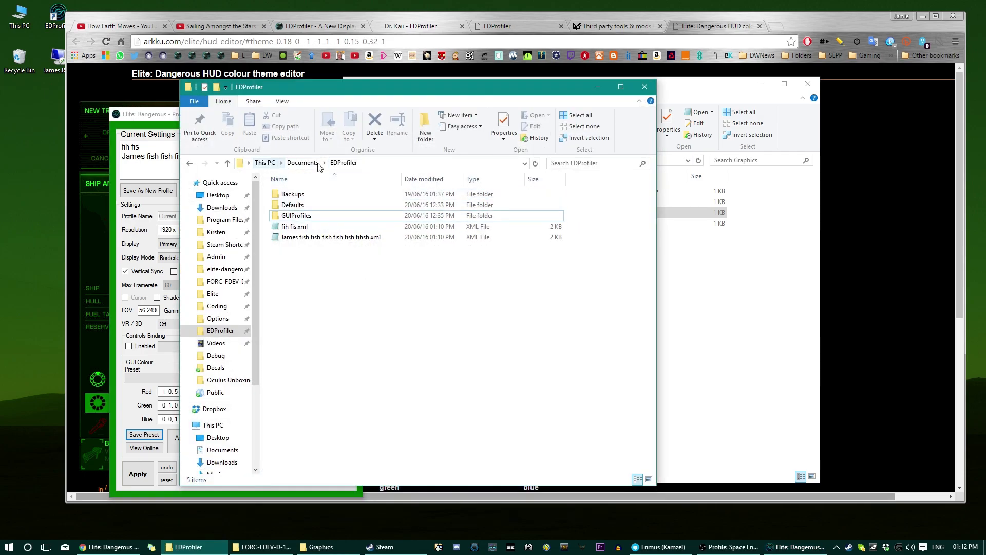
Browse the GUIProfiles preset folder and set the profiler's colour preset to 'five alive'
{"action": "double_click", "coordinate": [296, 215]}
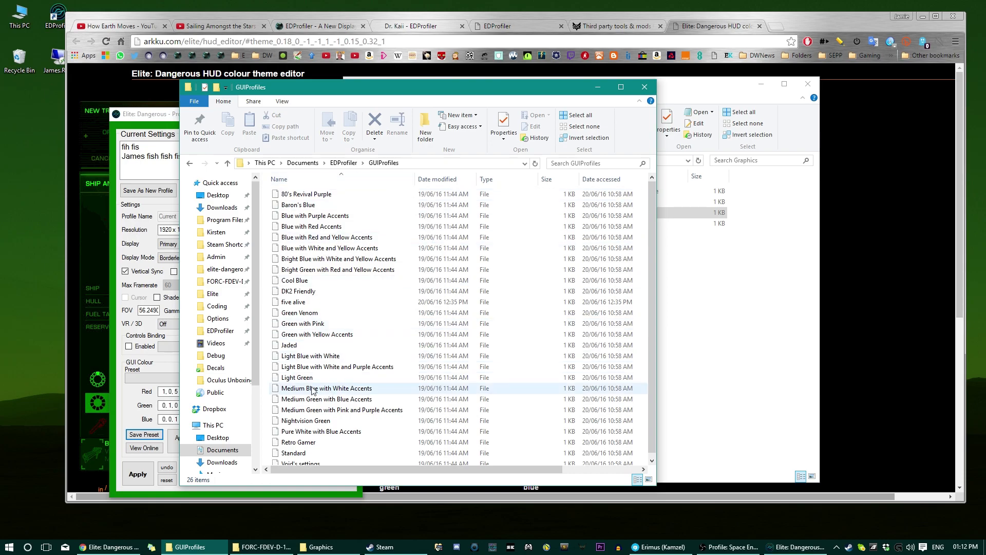
{"action": "left_click", "coordinate": [298, 291]}
{"action": "left_click", "coordinate": [171, 373]}
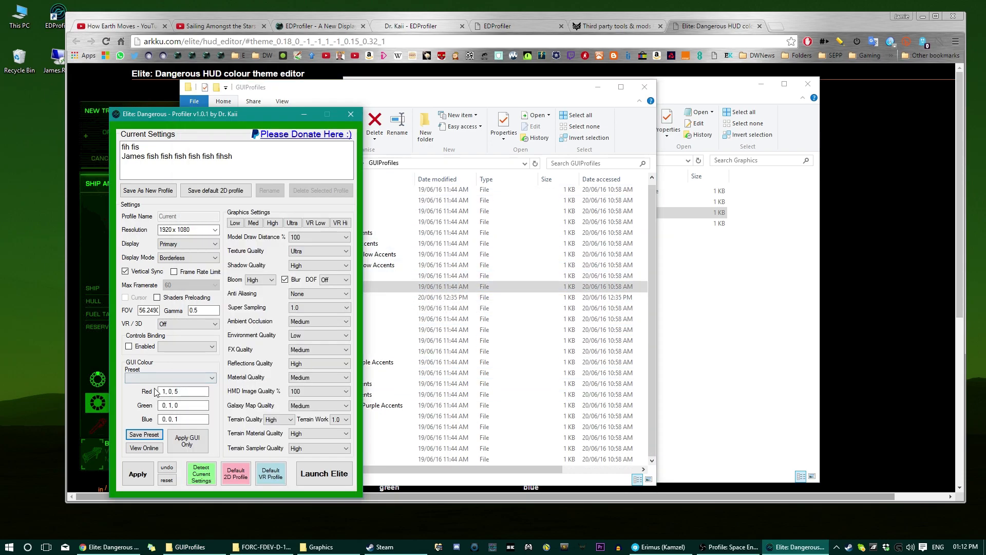
{"action": "left_click", "coordinate": [183, 269]}
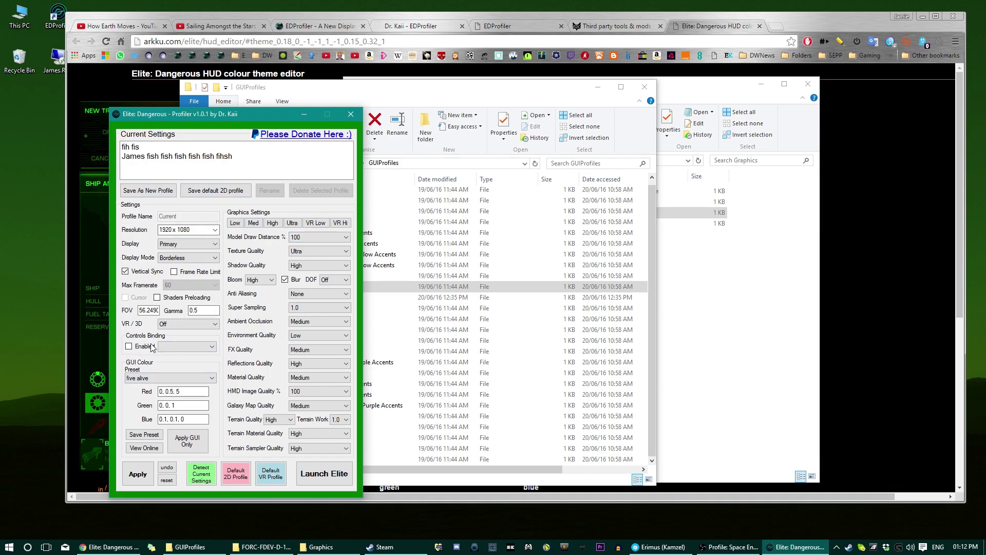
{"action": "key", "text": "alt+Tab"}
{"action": "key", "text": "alt+Tab"}
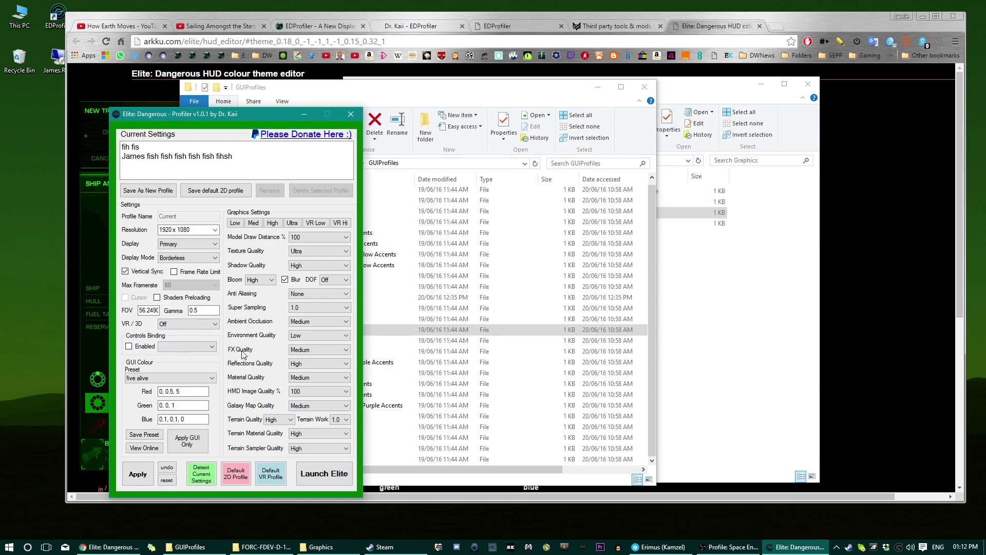
{"action": "key", "text": "alt+Tab"}
Return to Documents\EDProfiler and highlight the two saved profile XML files
{"action": "key", "text": "BackSpace"}
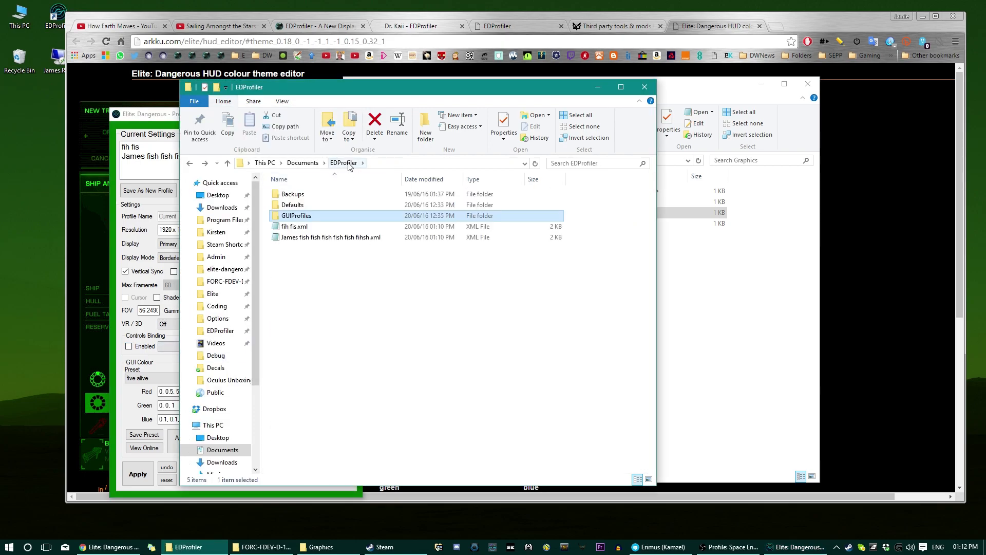
{"action": "left_click_drag", "start_coordinate": [327, 271], "coordinate": [308, 227]}
{"action": "left_click", "coordinate": [326, 272]}
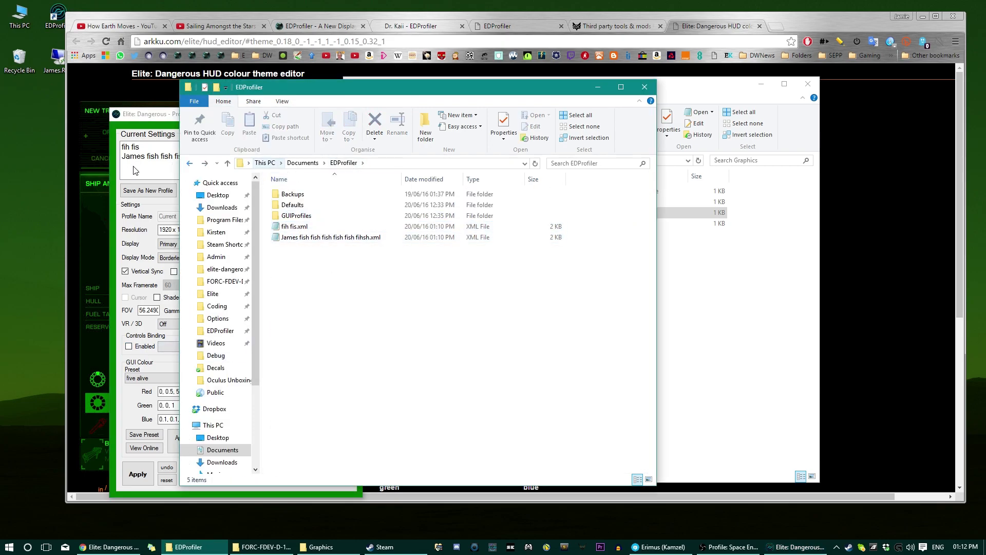
{"action": "key", "text": "alt+Tab"}
{"action": "key", "text": "alt+Tab"}
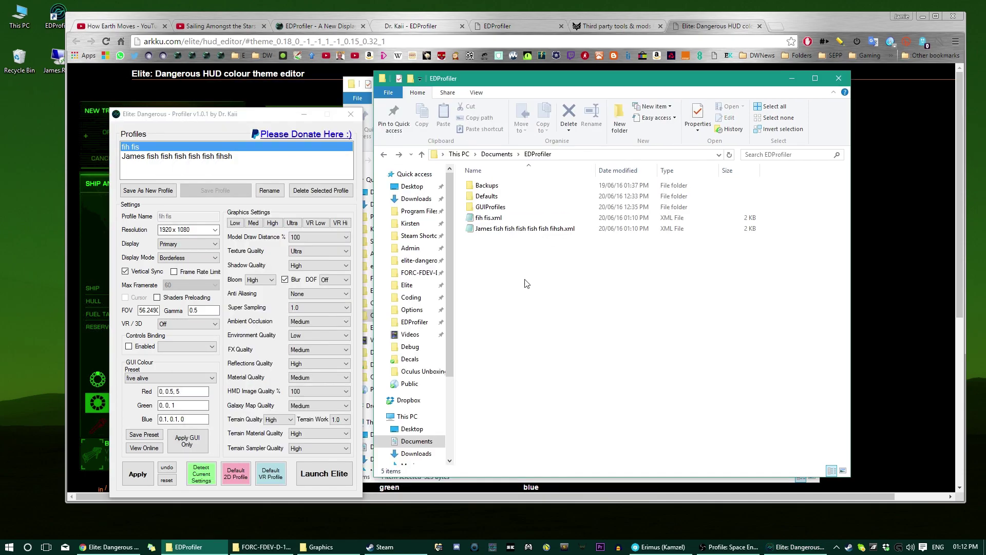
{"action": "left_click_drag", "start_coordinate": [525, 284], "coordinate": [508, 220]}
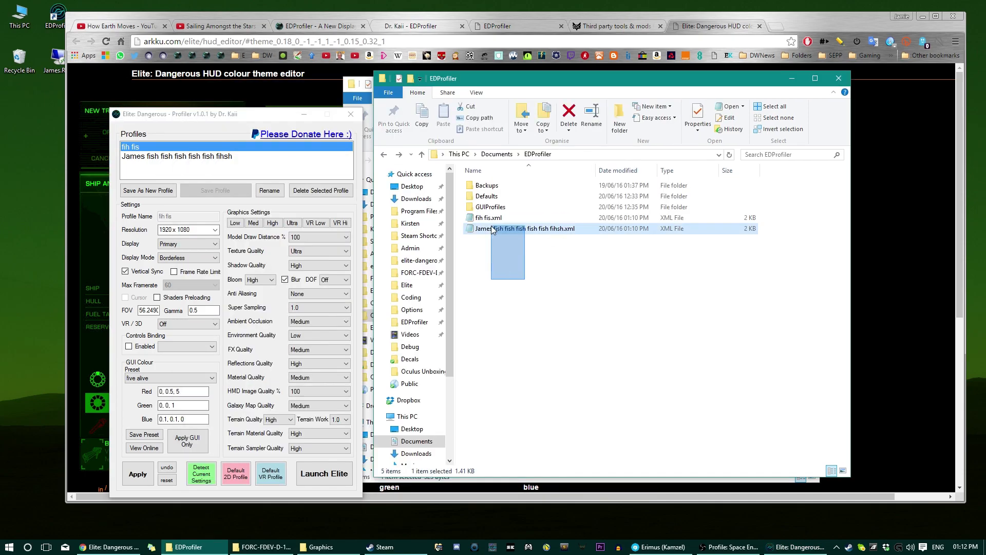
{"action": "left_click", "coordinate": [539, 262]}
{"action": "left_click_drag", "start_coordinate": [496, 255], "coordinate": [493, 216]}
{"action": "left_click", "coordinate": [544, 301]}
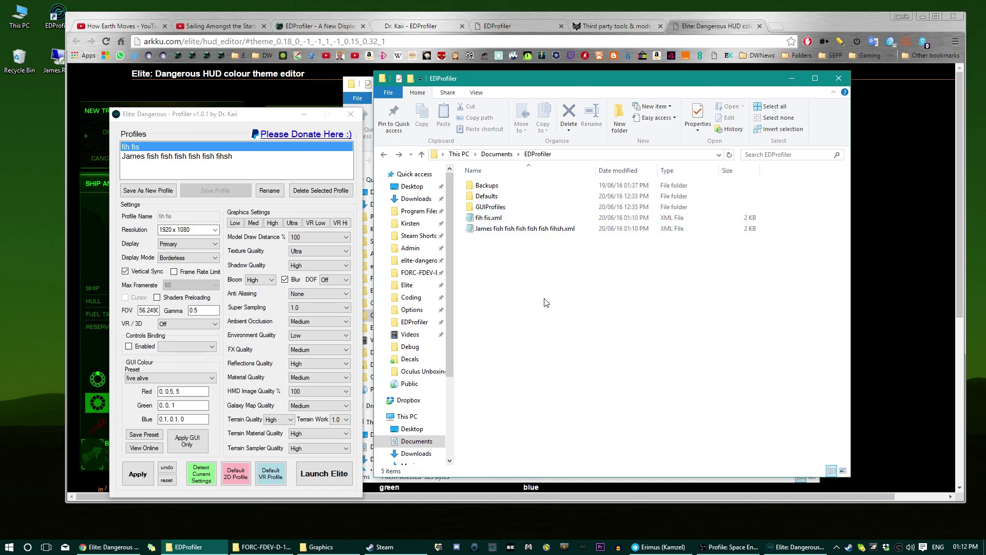
Enable controls binding with the Final binding file, then disable controls binding again
{"action": "left_click_drag", "start_coordinate": [196, 116], "coordinate": [185, 86]}
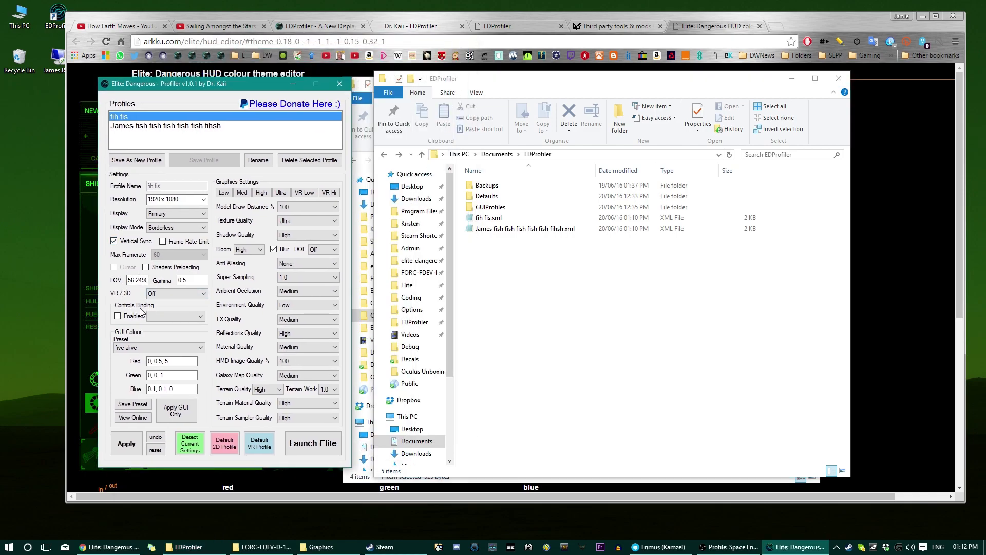
{"action": "left_click", "coordinate": [135, 318]}
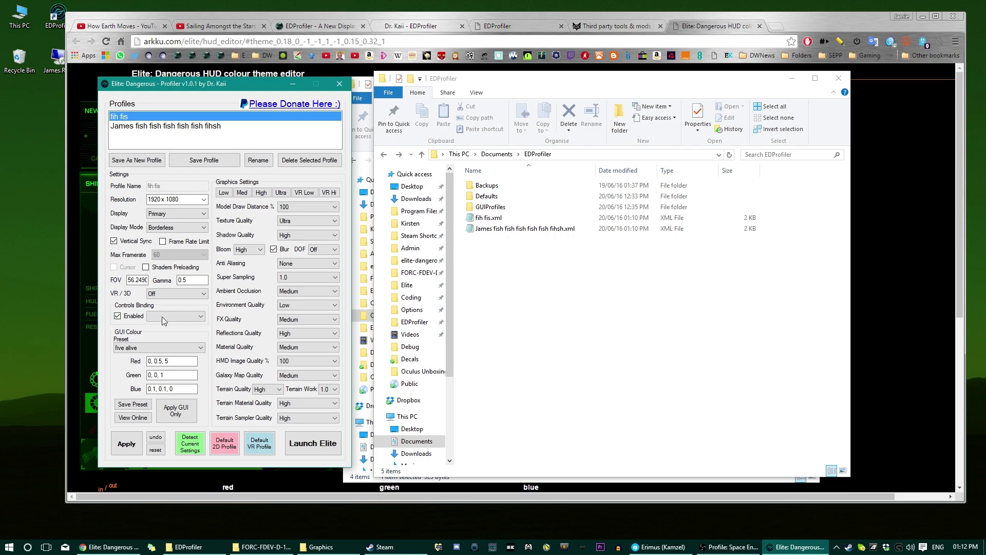
{"action": "left_click", "coordinate": [200, 318]}
{"action": "left_click", "coordinate": [176, 392]}
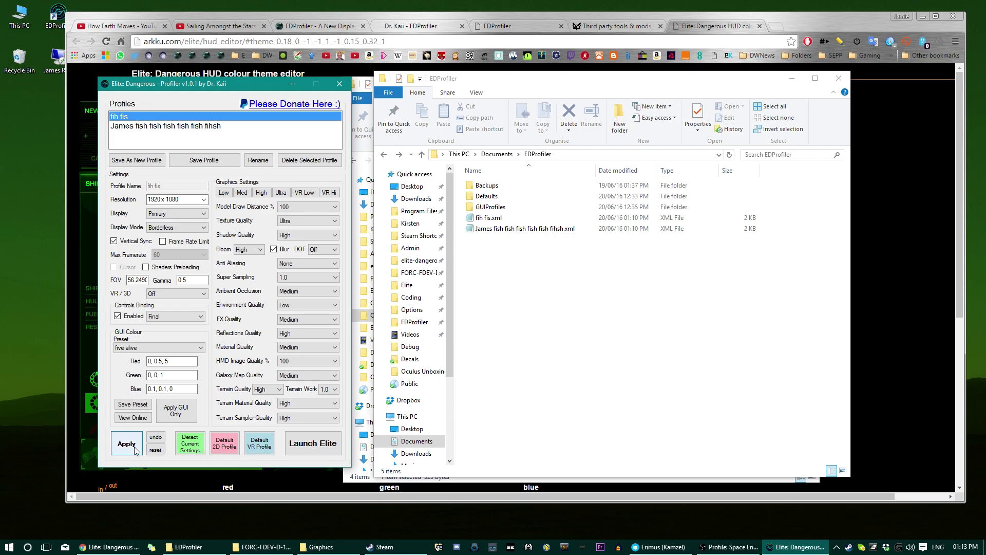
{"action": "left_click", "coordinate": [203, 318]}
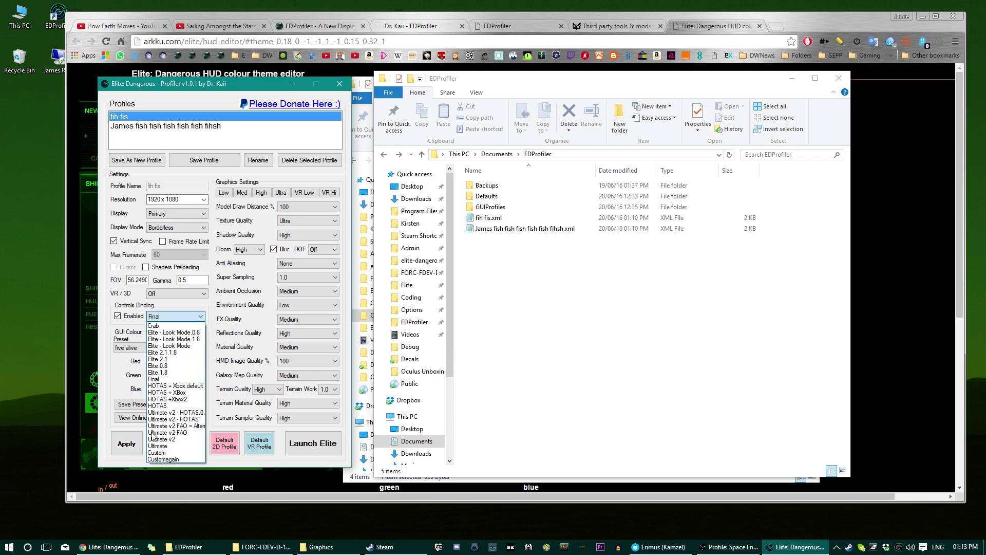
{"action": "left_click", "coordinate": [175, 318]}
{"action": "left_click", "coordinate": [135, 318]}
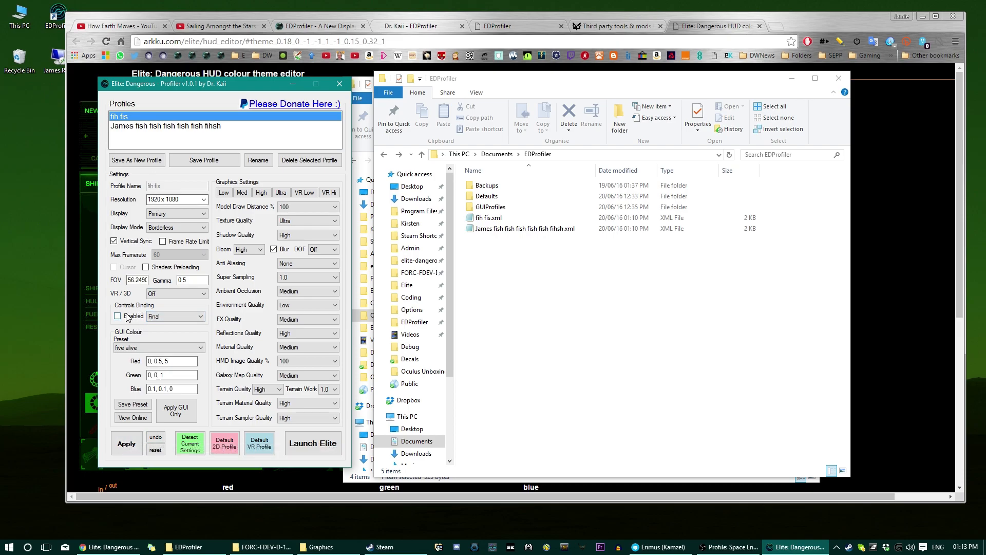
Cycle through VR Hi and High graphics presets, ending on the Low preset
{"action": "left_click", "coordinate": [329, 192]}
{"action": "left_click", "coordinate": [243, 192]}
{"action": "left_click", "coordinate": [262, 192]}
{"action": "left_click", "coordinate": [281, 192]}
{"action": "left_click", "coordinate": [224, 192]}
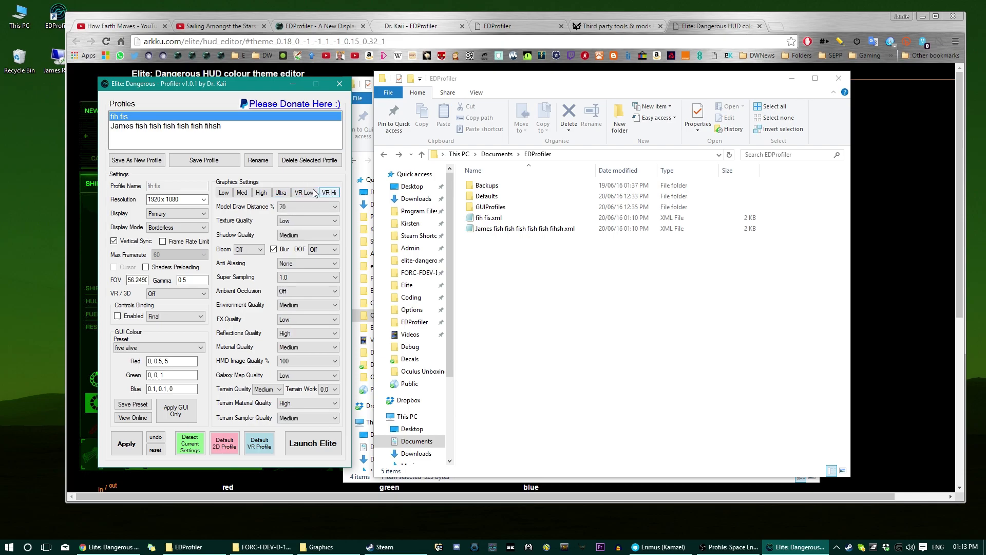
Apply the High preset, then leave graphics settings on the VR High preset
{"action": "left_click", "coordinate": [261, 193]}
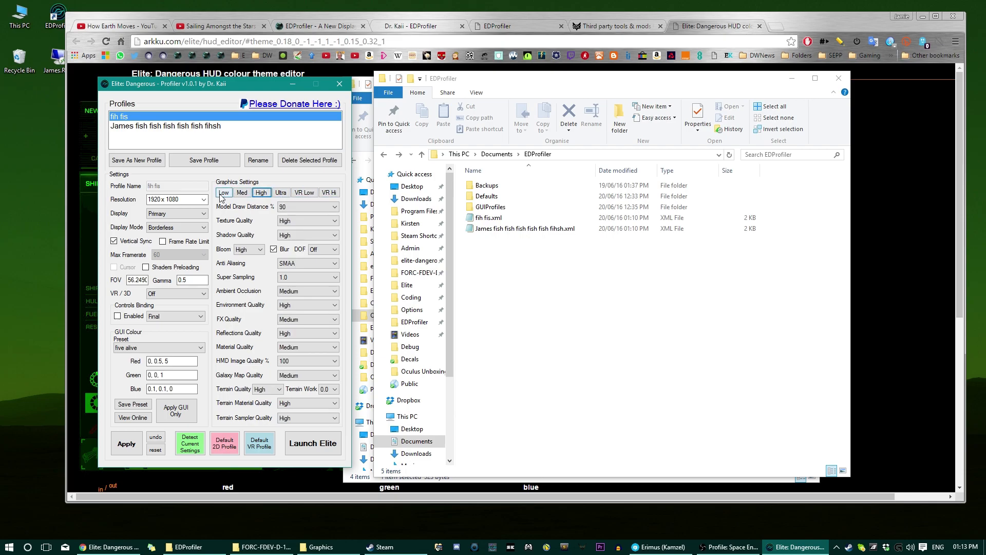
{"action": "left_click", "coordinate": [258, 194]}
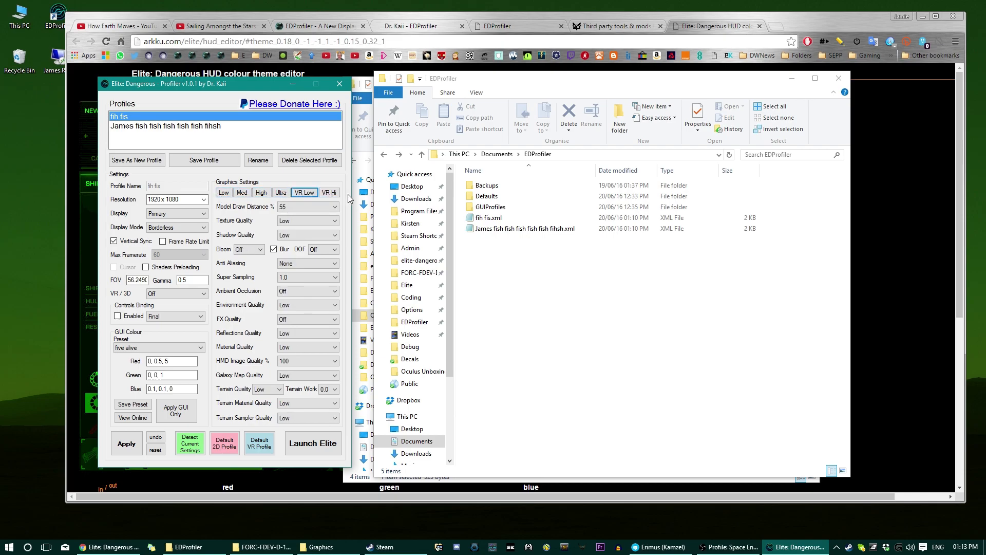
{"action": "left_click", "coordinate": [329, 192]}
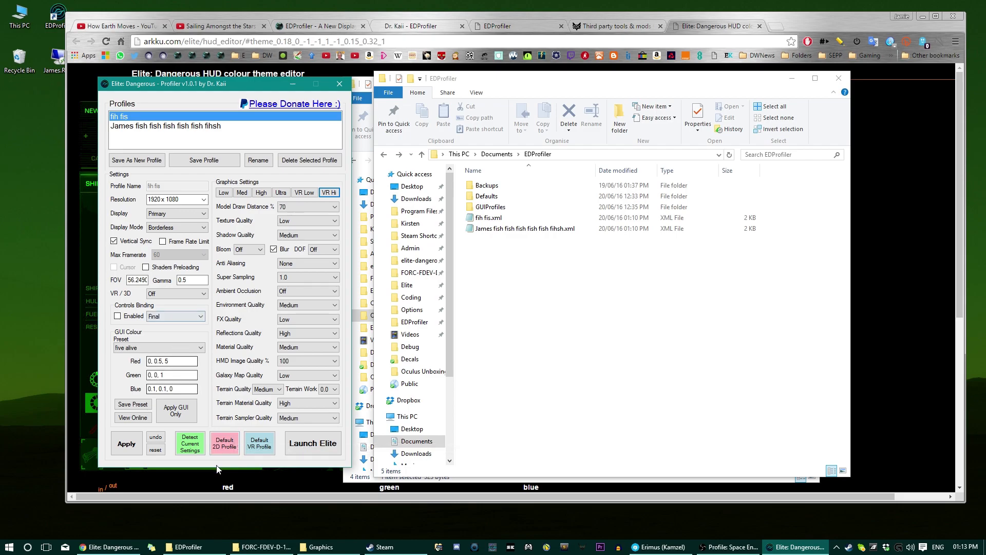
Switch between the default 2D and VR profiles and apply the default VR profile's settings
{"action": "left_click", "coordinate": [225, 444]}
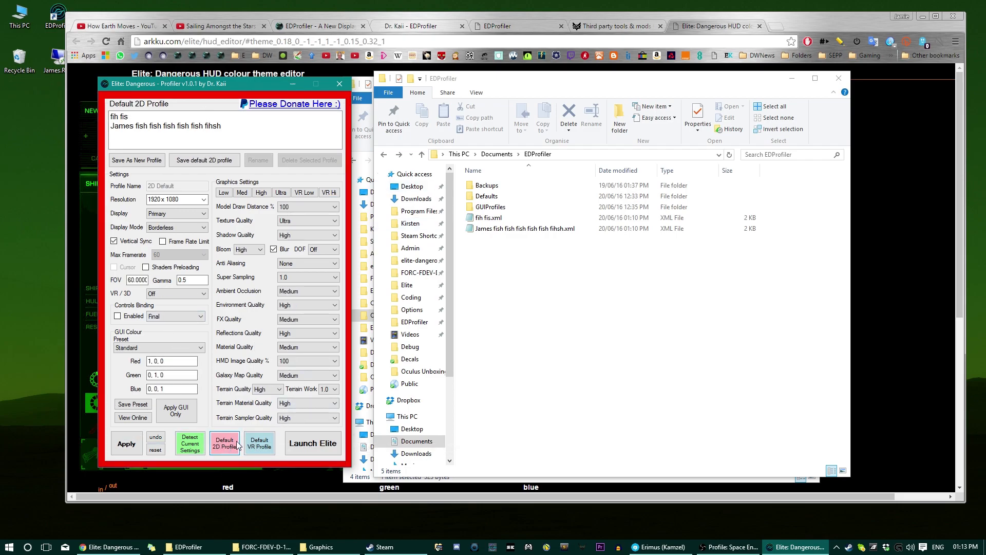
{"action": "left_click", "coordinate": [257, 443]}
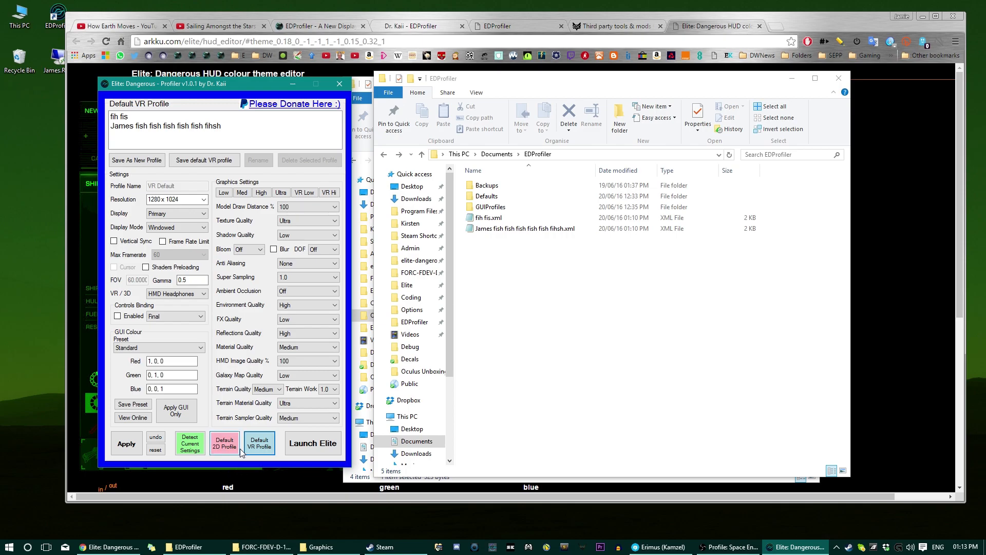
{"action": "left_click", "coordinate": [225, 444]}
{"action": "left_click", "coordinate": [255, 447]}
{"action": "left_click", "coordinate": [126, 443]}
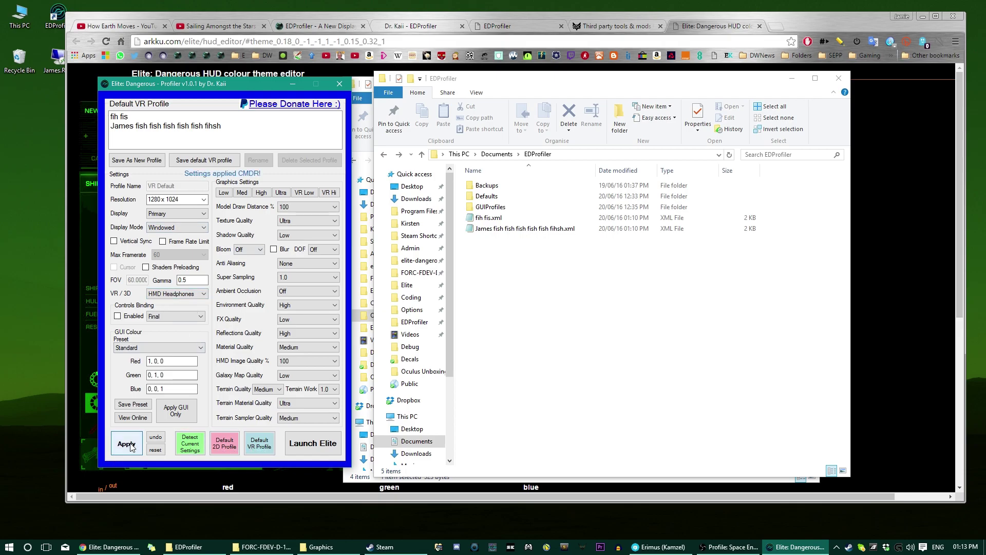
Apply the default 2D profile, save current settings as the default VR profile, return to 2D
{"action": "left_click", "coordinate": [225, 443]}
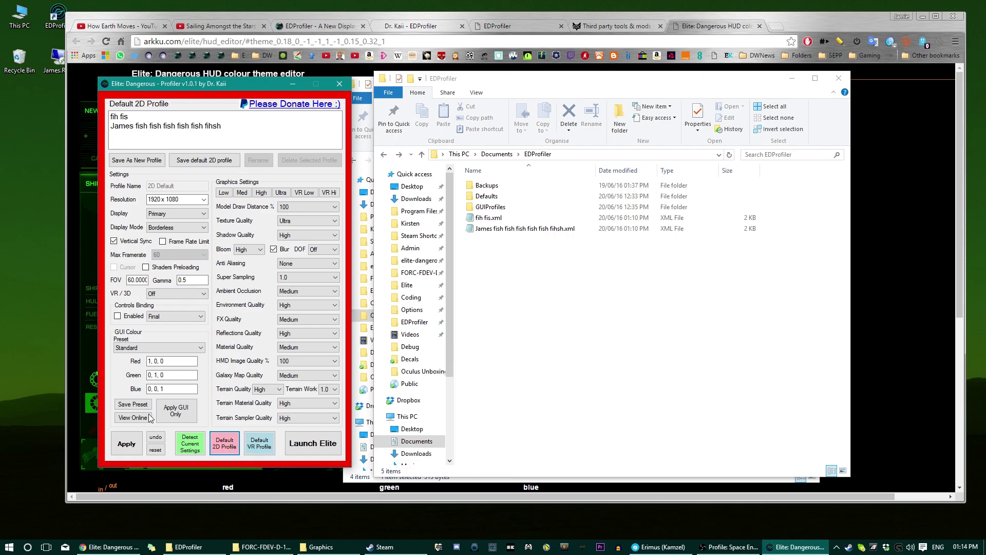
{"action": "left_click", "coordinate": [259, 443]}
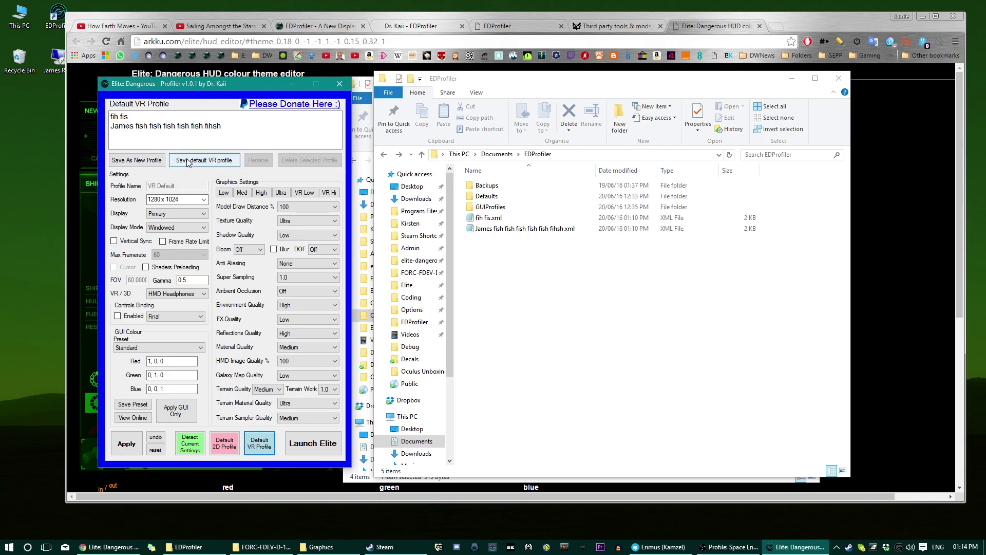
{"action": "left_click", "coordinate": [204, 160]}
{"action": "left_click", "coordinate": [224, 443]}
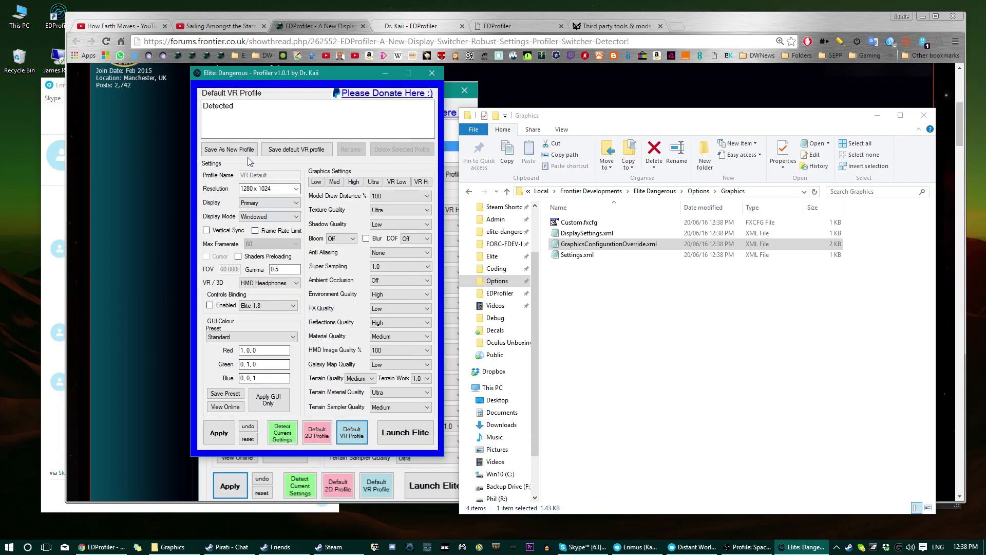
Load the Detected profile, fix the Red values to 1, 1, 1 and gamma to -0.1
{"action": "left_click", "coordinate": [233, 106]}
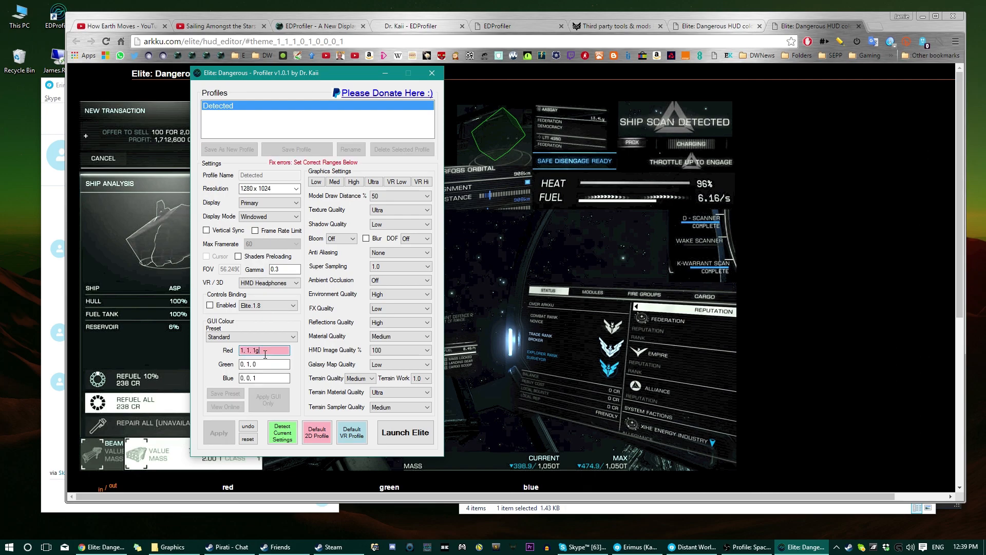
{"action": "key", "text": "BackSpace"}
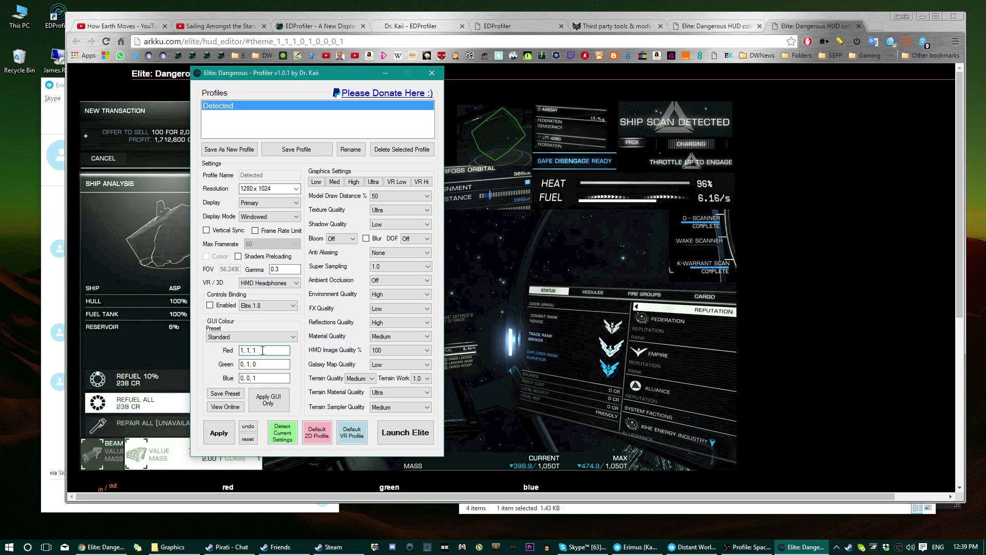
{"action": "key", "text": "Return"}
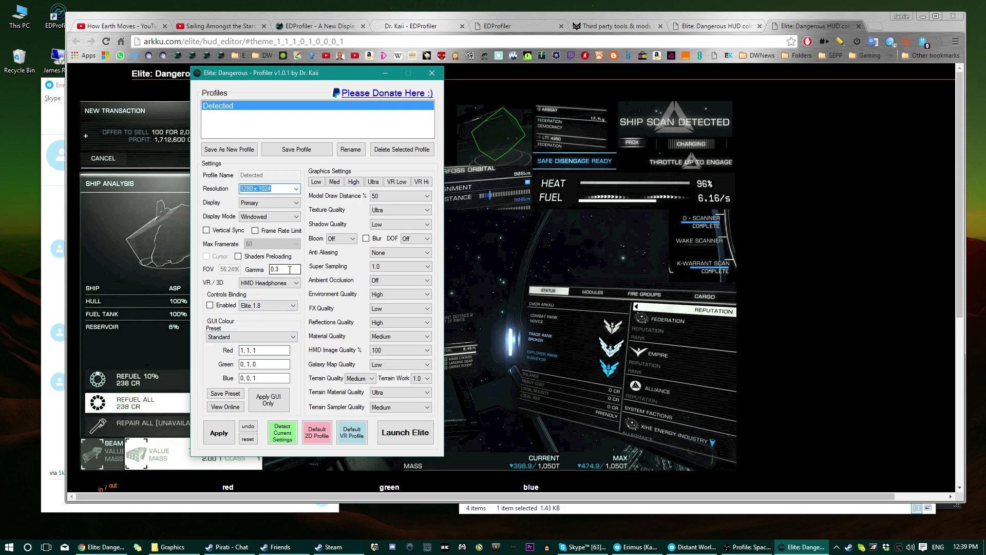
{"action": "left_click", "coordinate": [289, 269]}
{"action": "type", "text": ".1"}
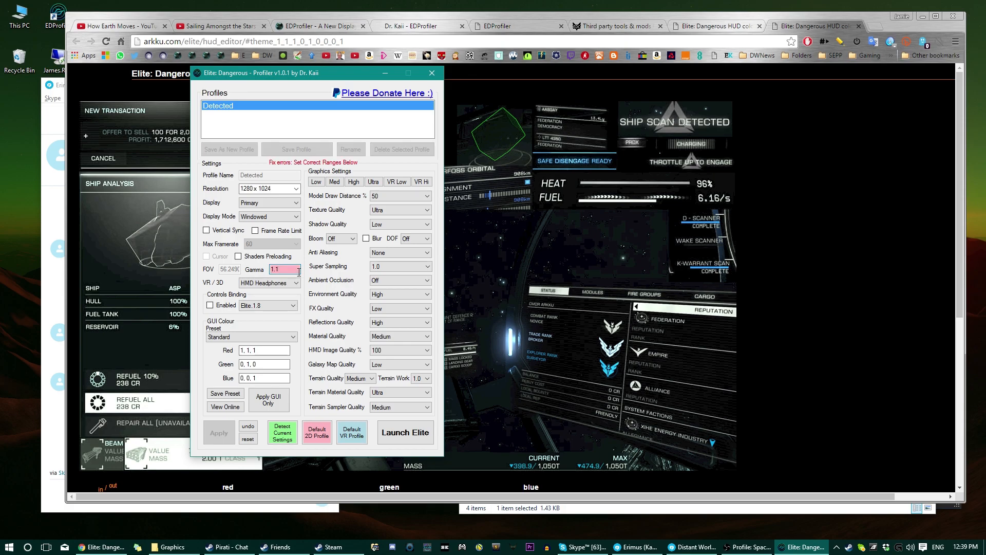
{"action": "key", "text": "BackSpace"}
{"action": "key", "text": "BackSpace"}
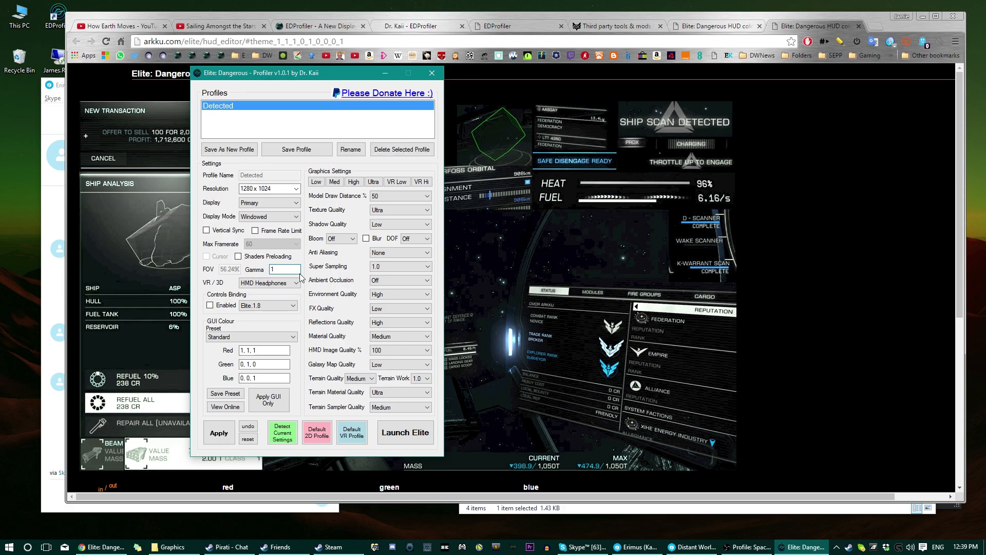
{"action": "type", "text": "-0.1"}
Enter an invalid character in the Resolution field to show validation
{"action": "left_click", "coordinate": [281, 189]}
{"action": "key", "text": "End"}
{"action": "type", "text": "g"}
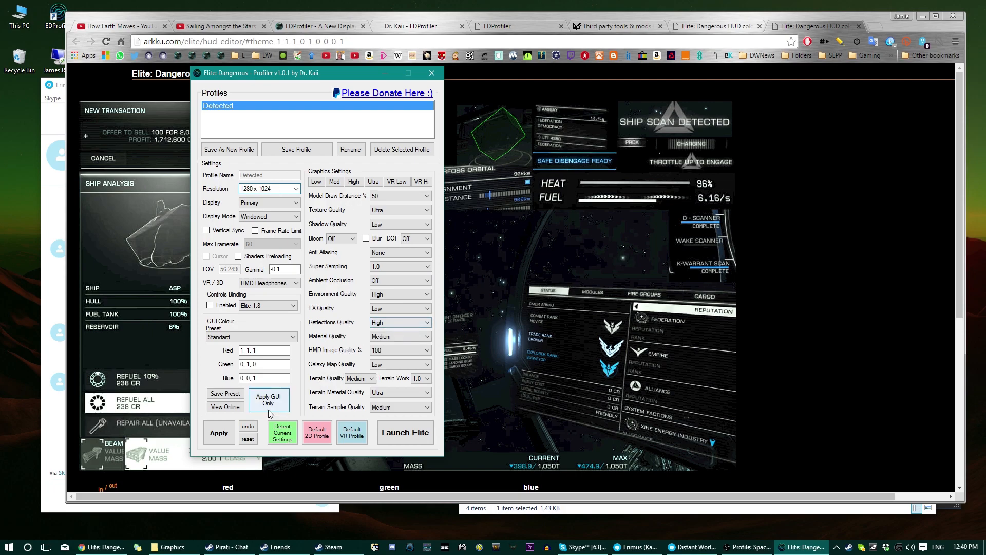
Revert to the settings from first install, confirming the warning
{"action": "left_click", "coordinate": [248, 439]}
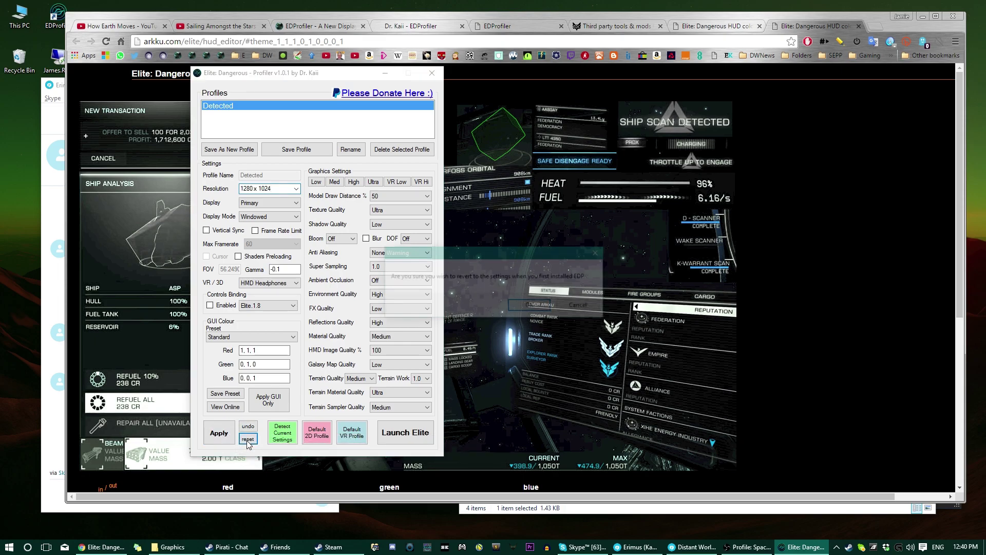
{"action": "left_click", "coordinate": [531, 306]}
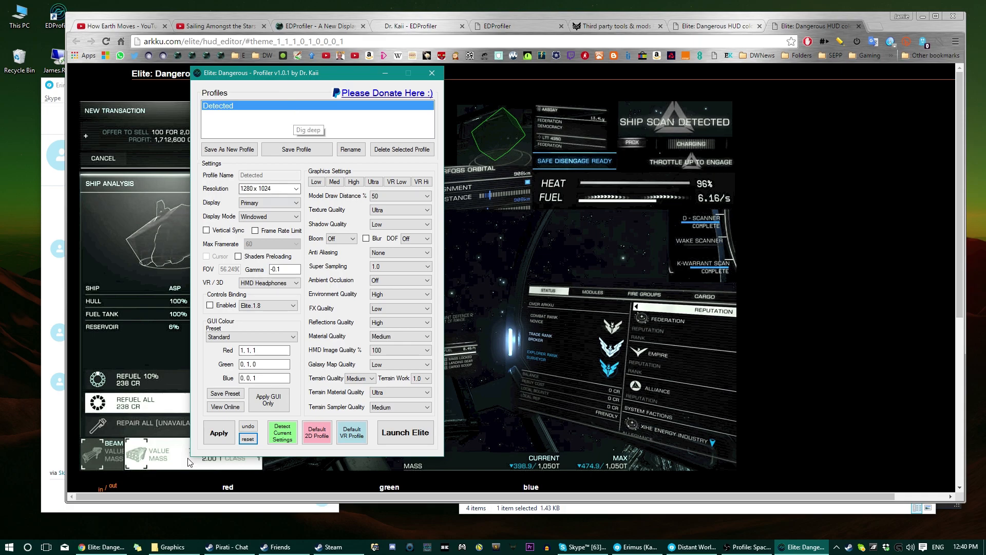
{"action": "left_click", "coordinate": [169, 547]}
Browse to Documents\EDProfiler\Backups and select the .original backup files
{"action": "double_click", "coordinate": [648, 283]}
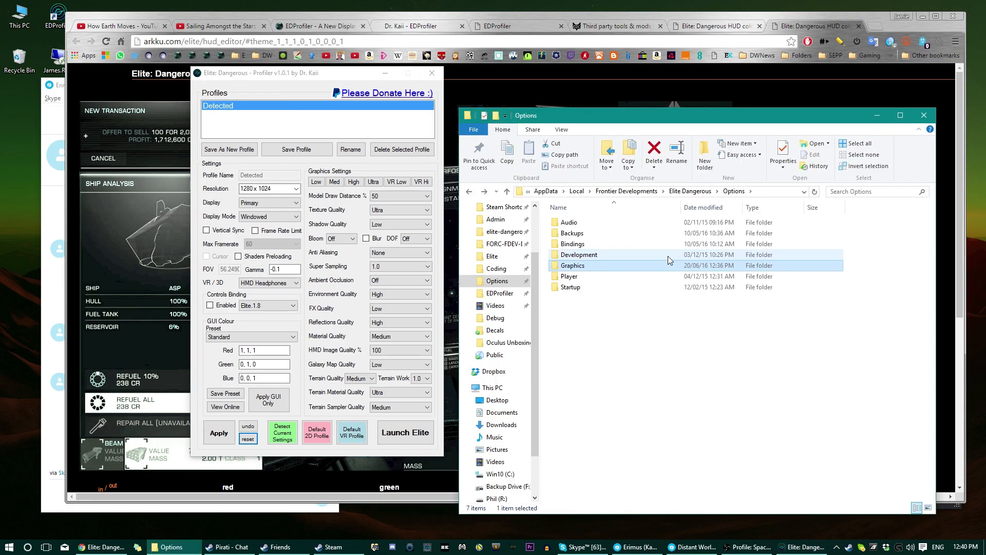
{"action": "double_click", "coordinate": [663, 262]}
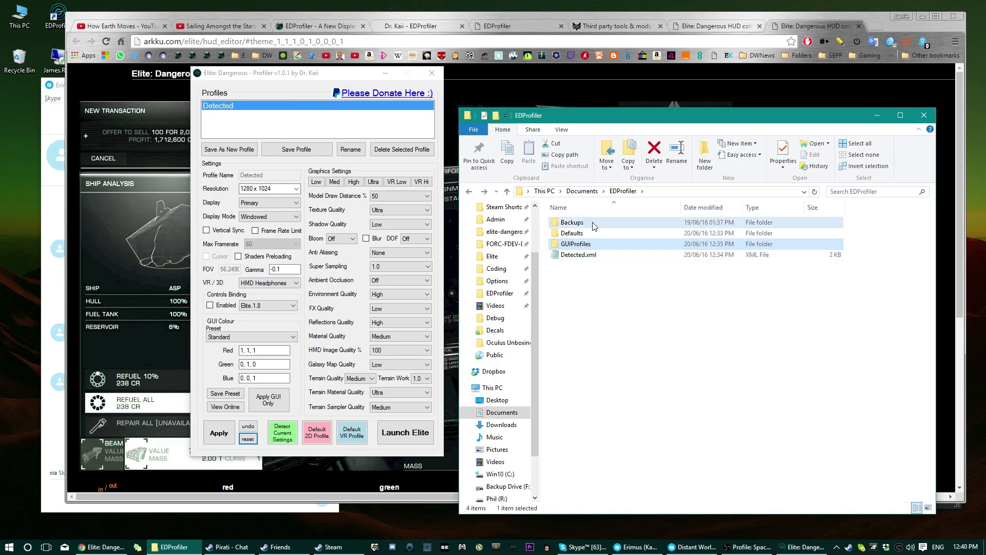
{"action": "double_click", "coordinate": [586, 224]}
{"action": "left_click", "coordinate": [586, 298]}
{"action": "left_click", "coordinate": [582, 277], "text": "ctrl"}
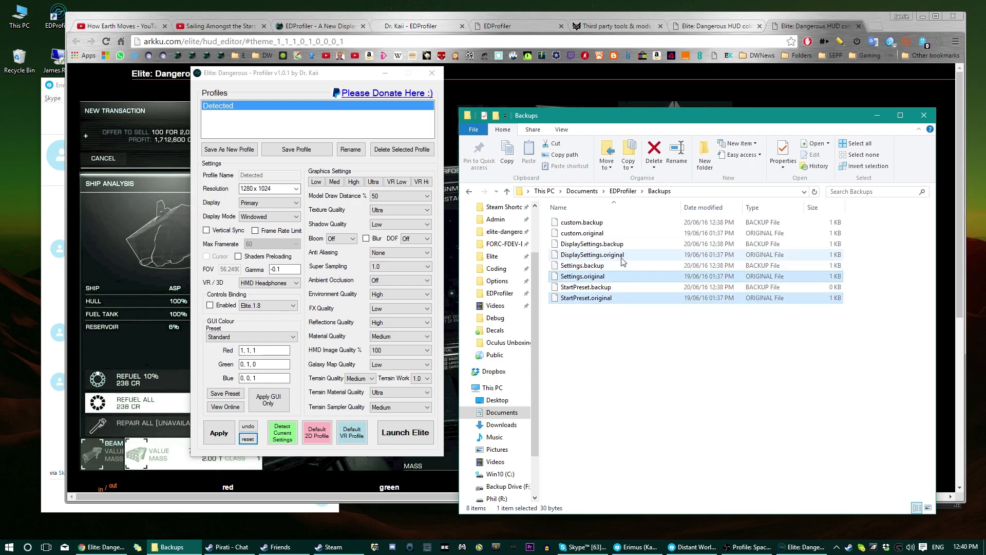
{"action": "left_click", "coordinate": [592, 255], "text": "ctrl"}
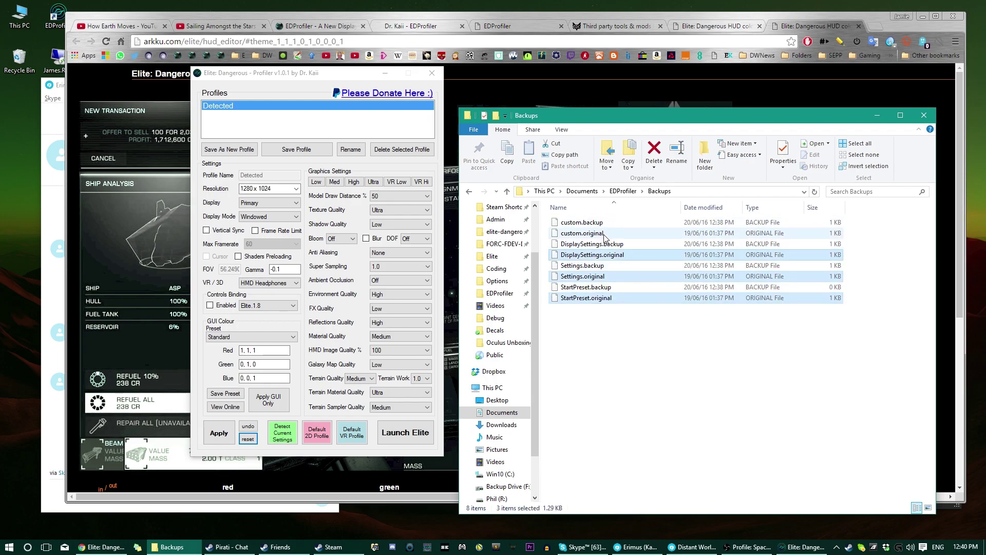
Bring EDProfiler to the front, close the Elite launcher and centre the profiler window
{"action": "left_click", "coordinate": [582, 233], "text": "ctrl"}
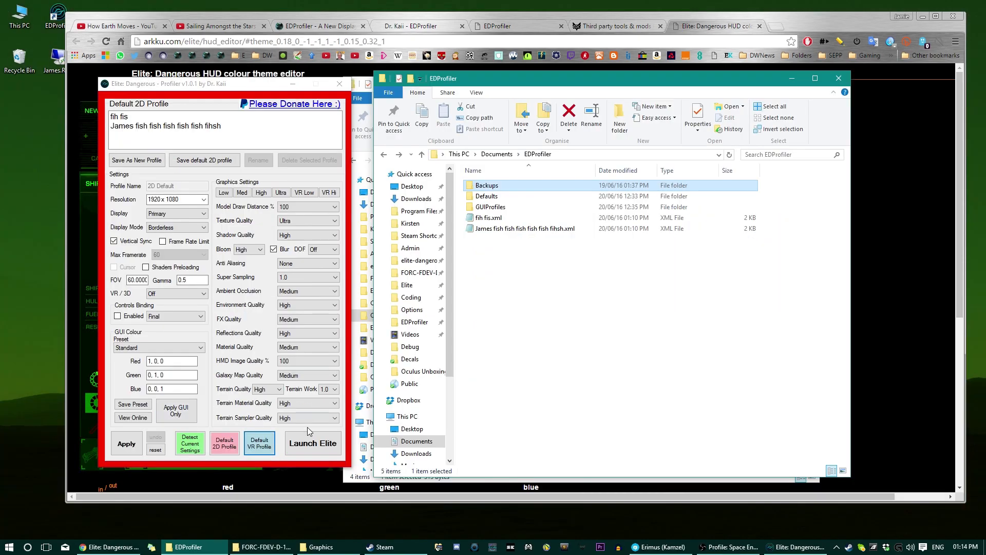
{"action": "left_click", "coordinate": [308, 436]}
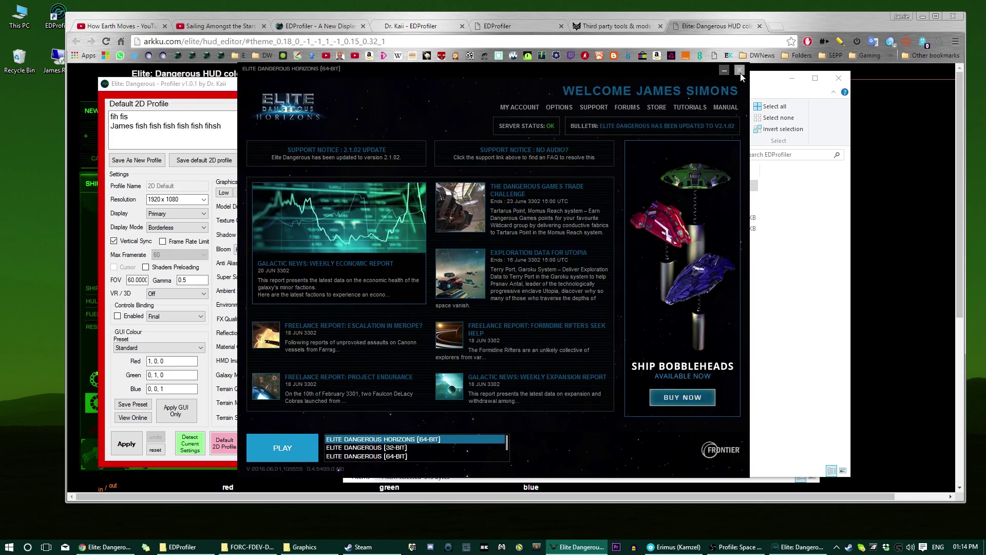
{"action": "left_click", "coordinate": [742, 75]}
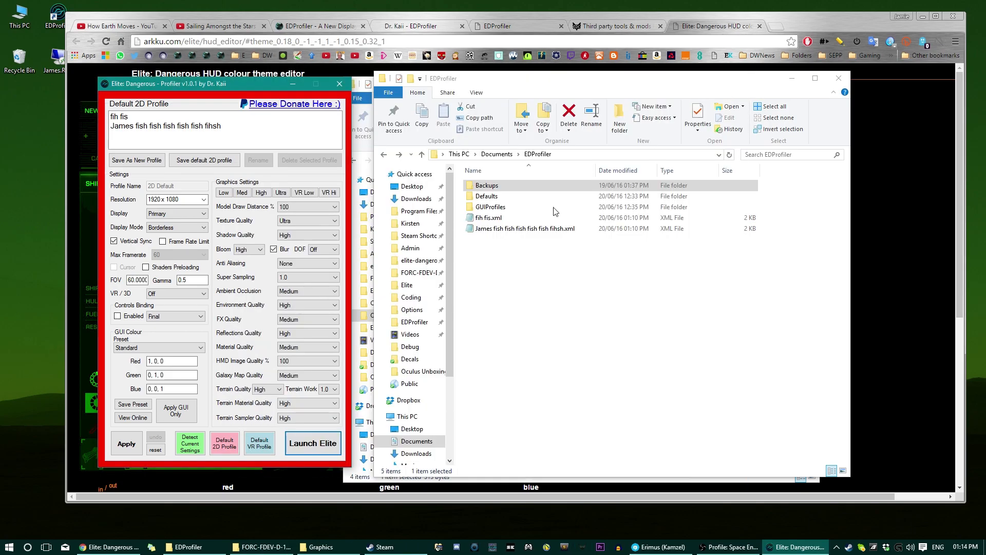
{"action": "mouse_move", "coordinate": [205, 84]}
{"action": "left_mouse_down"}
{"action": "mouse_move", "coordinate": [458, 109]}
{"action": "mouse_move", "coordinate": [464, 77]}
{"action": "left_mouse_up"}
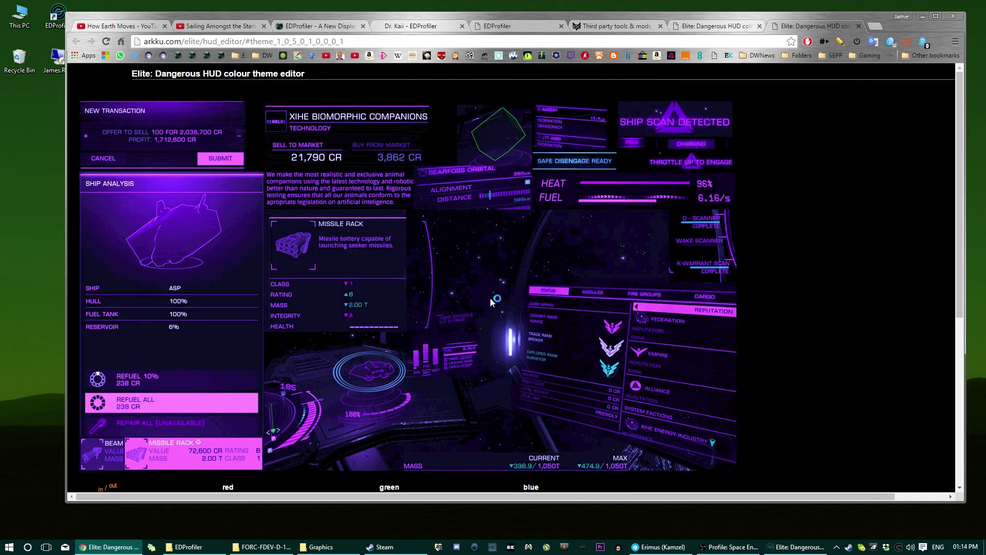
Show the ED Codex third-party tools page, then the EDProfiler forum thread
{"action": "left_click", "coordinate": [616, 26]}
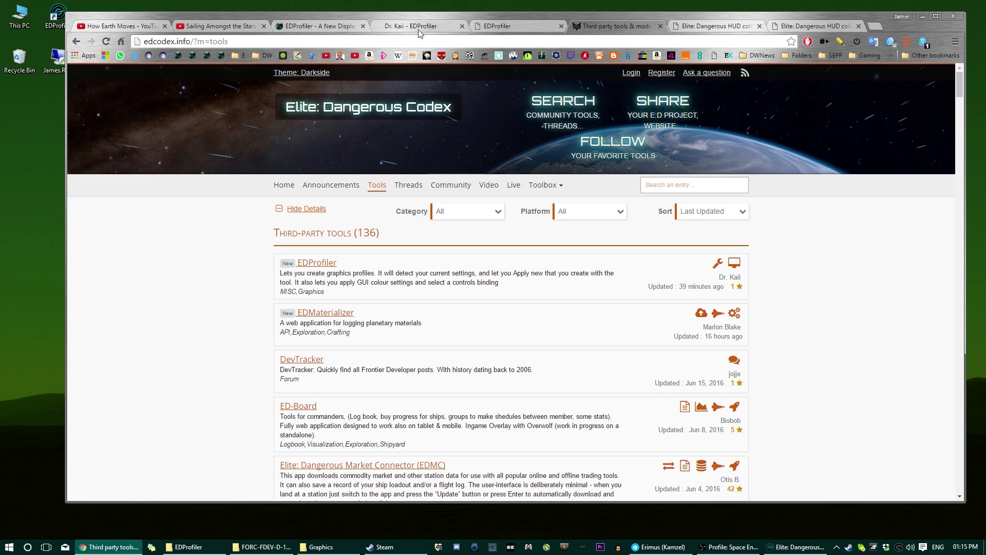
{"action": "left_click", "coordinate": [317, 25]}
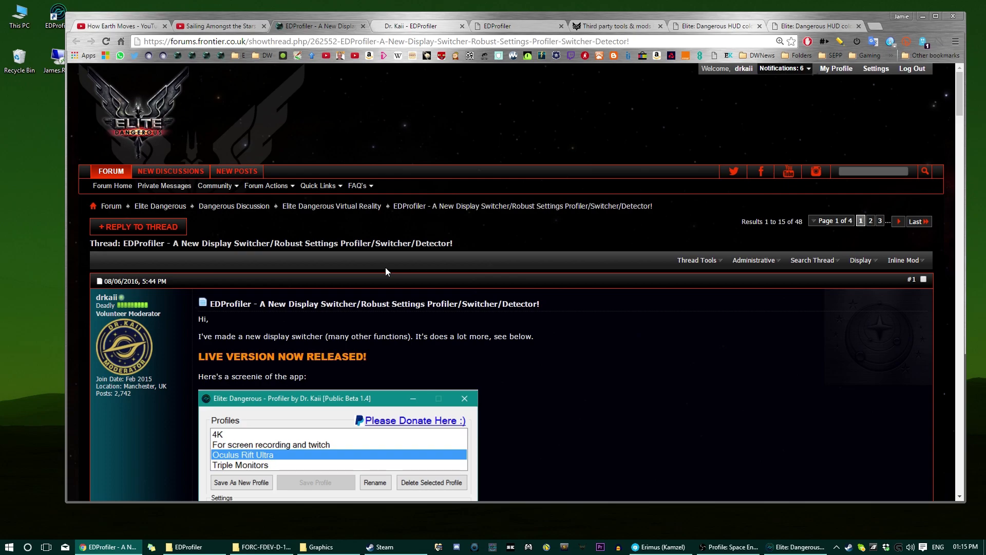
{"action": "scroll", "coordinate": [697, 282], "scroll_direction": "down", "scroll_amount": 1}
{"action": "scroll", "coordinate": [697, 283], "scroll_direction": "up", "scroll_amount": 1}
Bring EDProfiler back over the forum thread and move it to the top-left
{"action": "left_click", "coordinate": [798, 547]}
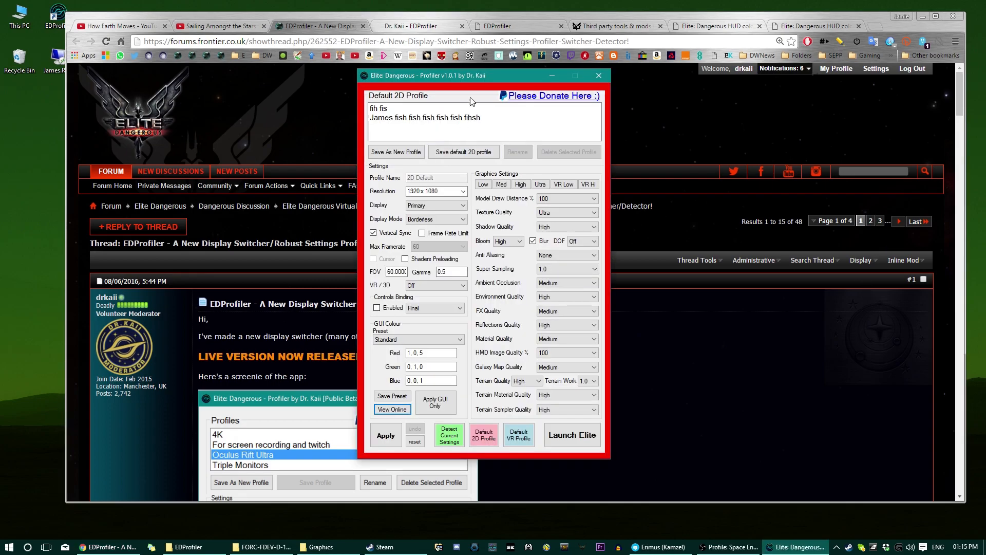
{"action": "left_click_drag", "start_coordinate": [494, 75], "coordinate": [165, 74]}
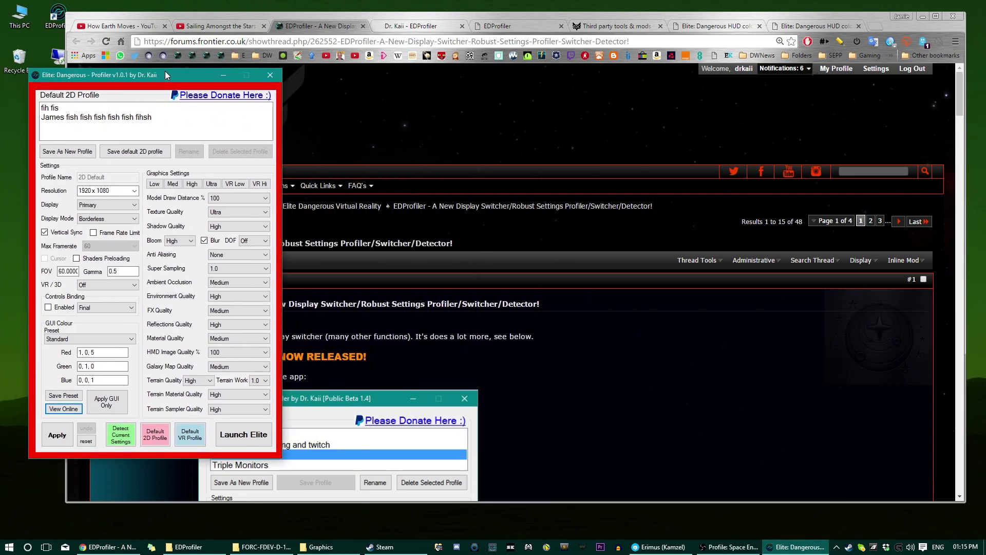